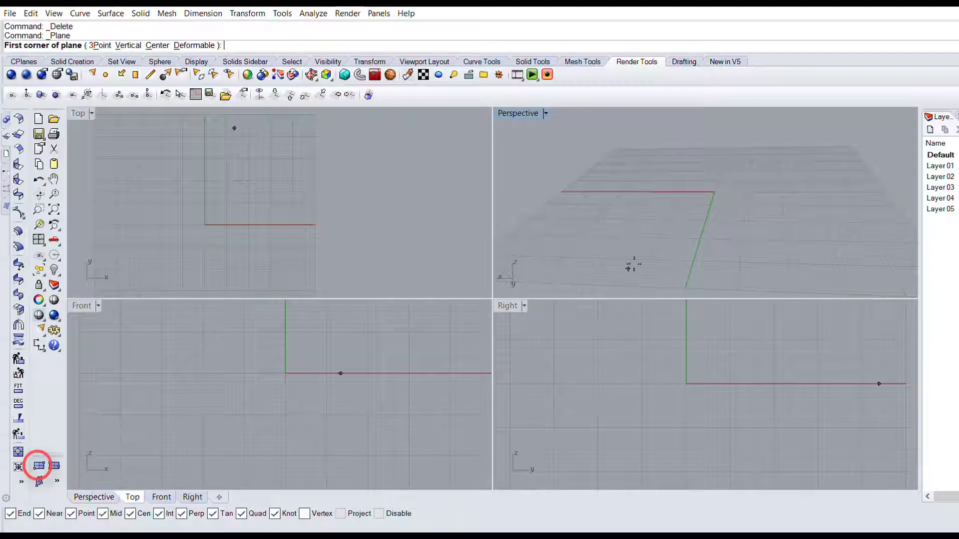
Step: Draw a rectangular plane across the grid origin and rebuild it with a denser grid of control points
left_click(625, 262)
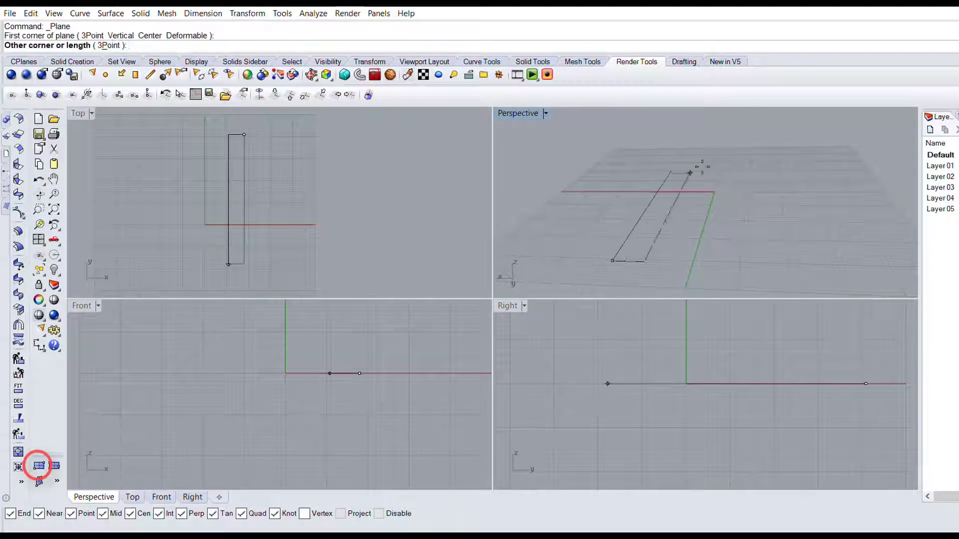
left_click(804, 173)
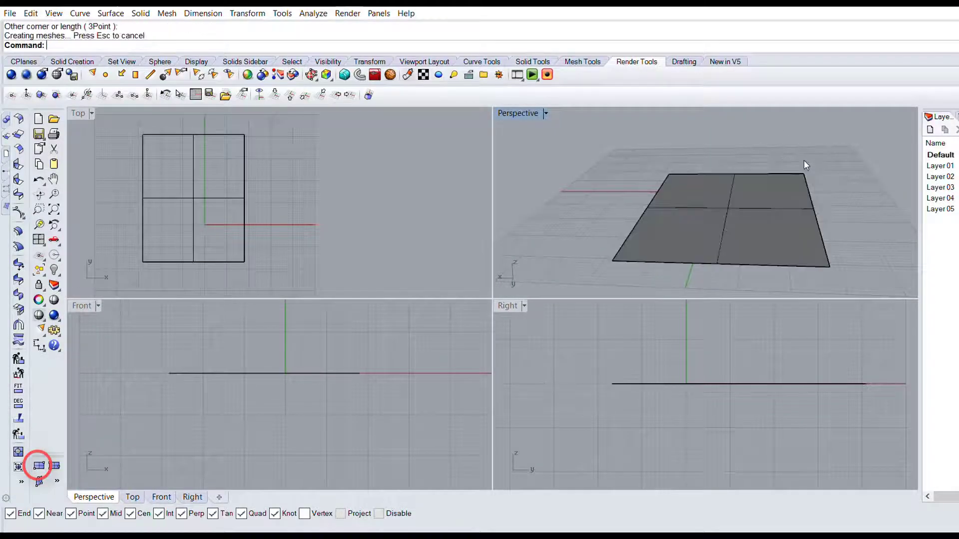
left_click(749, 199)
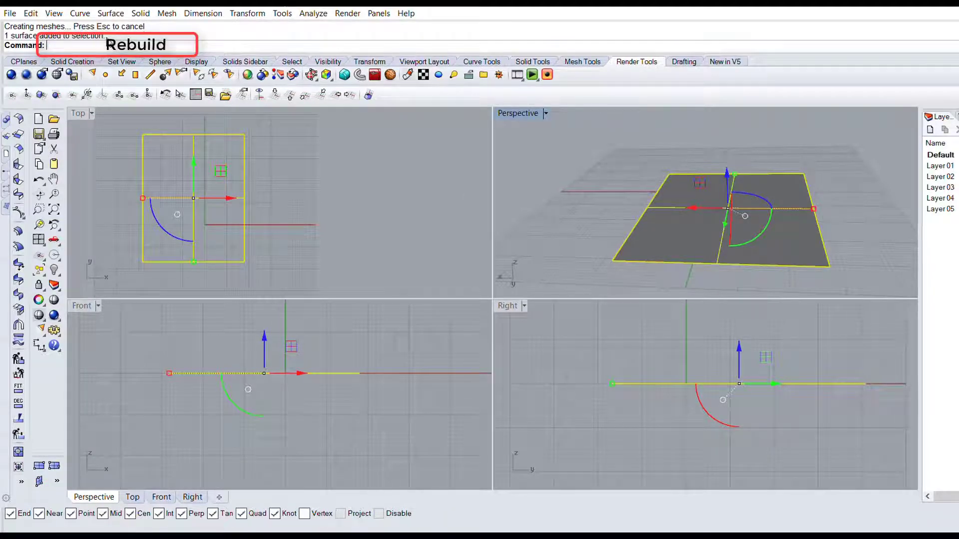
key("Return")
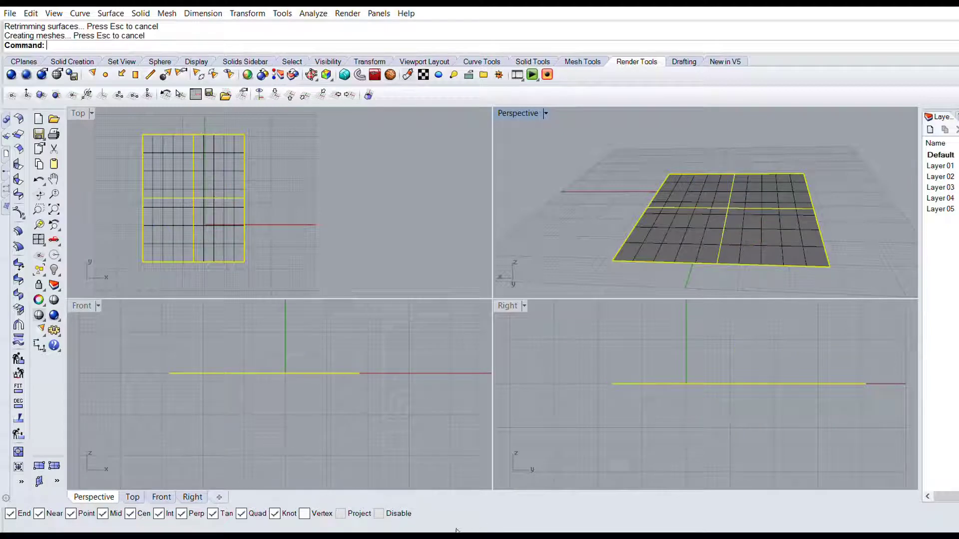
Step: Disable object snaps and turn on the control points of the rebuilt plane
left_click(397, 514)
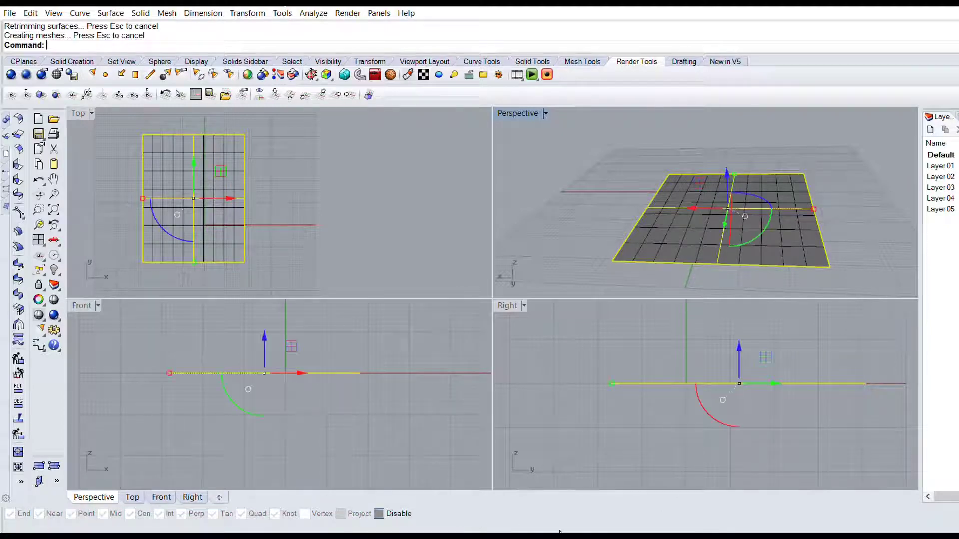
left_click(621, 269)
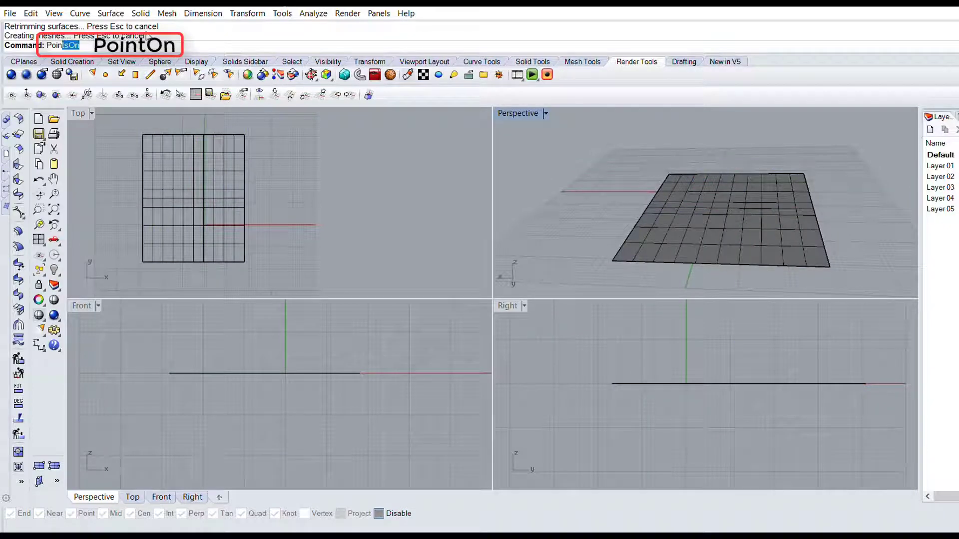
type("PointsOn")
key("Return")
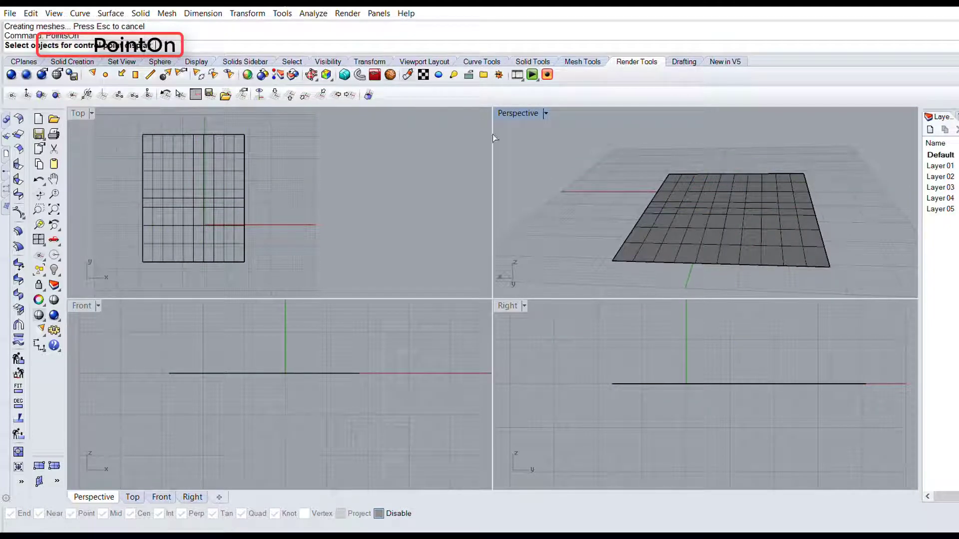
left_click(722, 232)
key("Return")
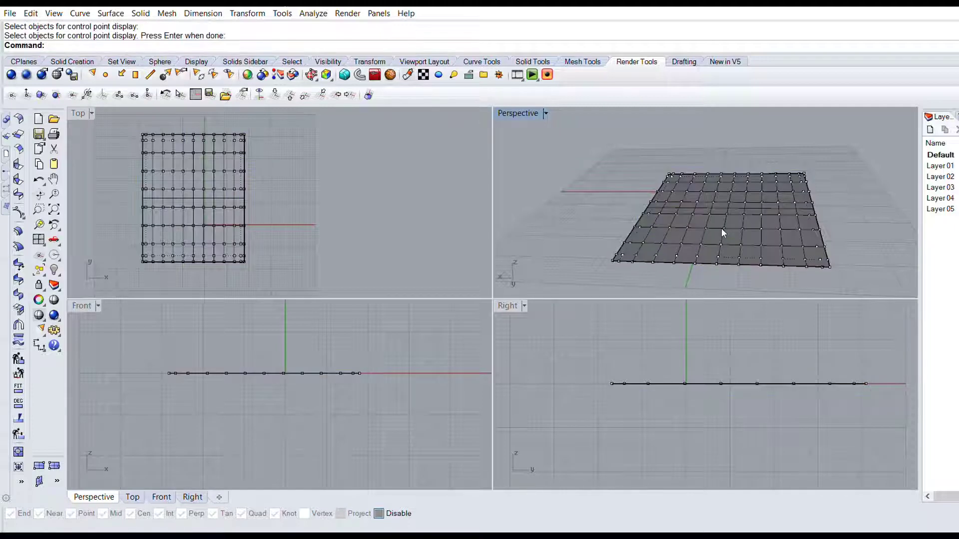
Step: Raise the block of control points at one corner of the plane, lifting the outermost ones further to form a hill
left_click(614, 341)
left_click_drag(605, 354, 729, 413)
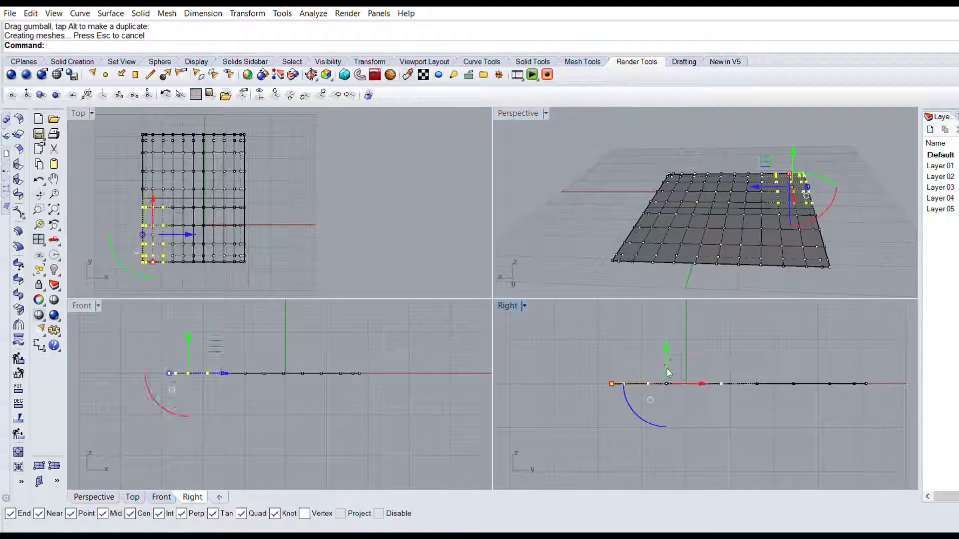
left_click_drag(667, 370, 666, 339)
mouse_move(808, 183)
left_mouse_down()
mouse_move(767, 230)
mouse_move(784, 174)
mouse_move(808, 170)
left_mouse_up()
left_click(604, 338)
left_click_drag(597, 342, 619, 318)
left_click_drag(812, 199, 831, 187)
Step: Lower a block of control points beside the hill to form a shallow dip in the surface
left_click(208, 170)
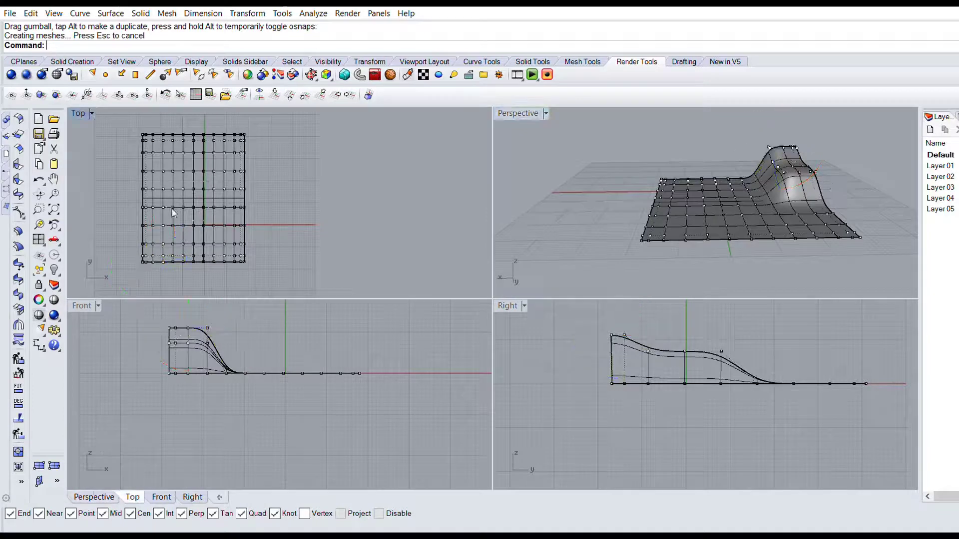
left_click_drag(168, 212, 208, 182)
left_click_drag(739, 380, 739, 403)
Step: Raise the control points at the opposite end of the same long edge to form a second hill
left_click_drag(780, 210, 824, 265)
left_click_drag(868, 380, 867, 345)
left_click_drag(885, 220, 851, 255)
left_click_drag(848, 376, 848, 345)
Step: Raise the control points at a third corner of the surface, leaving the last corner flat
left_click(798, 223)
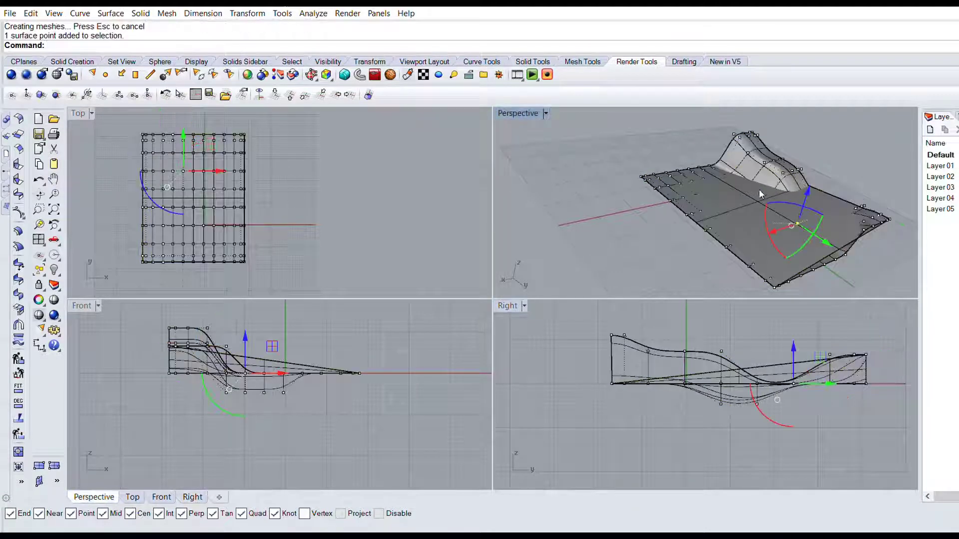
left_click_drag(839, 263, 874, 212)
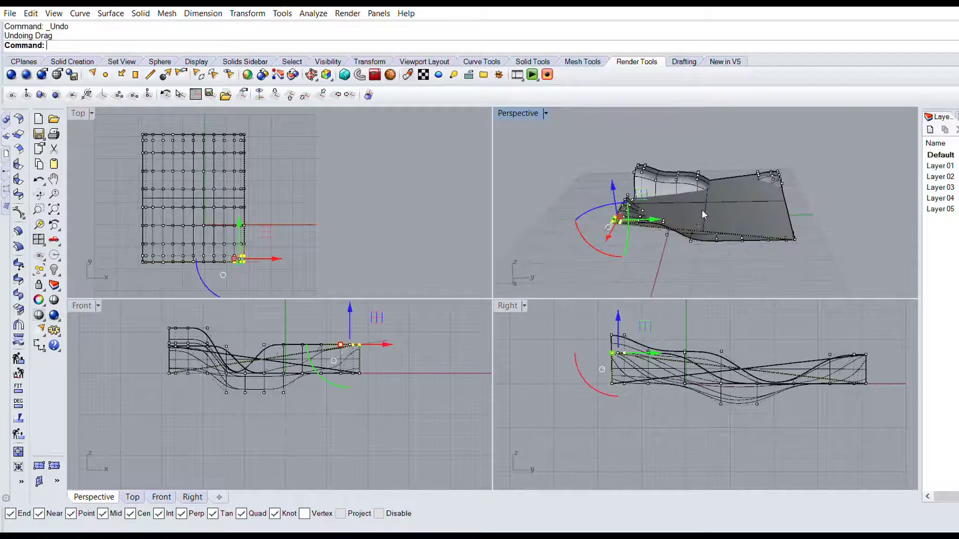
key("Escape")
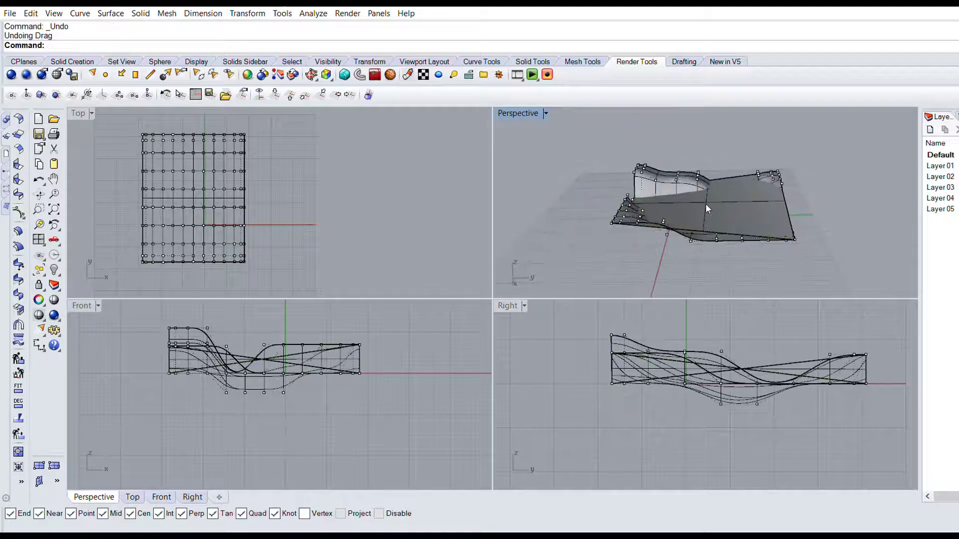
key("ctrl+shift+e")
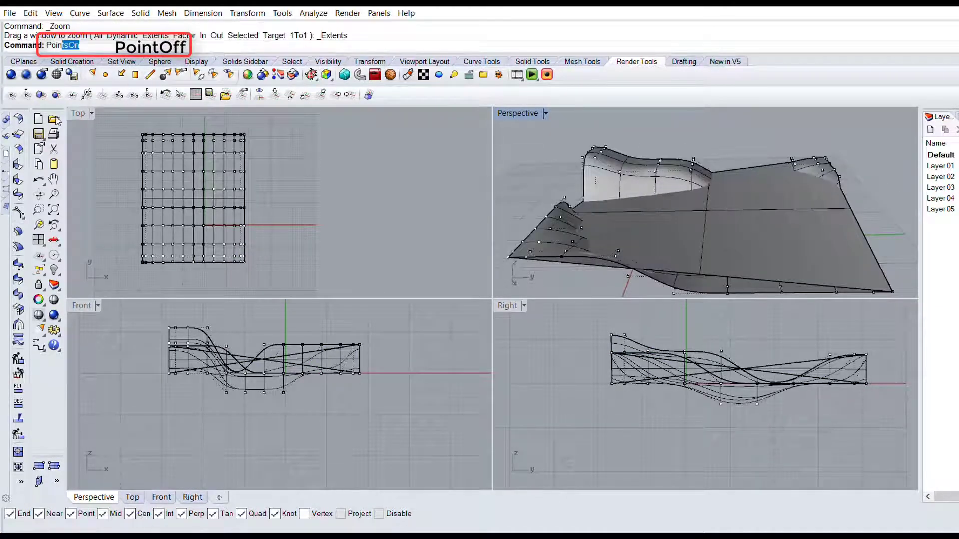
Step: Turn off the control points and delete the original flat plane, keeping the sculpted surface
type("tsOff")
key("Return")
left_click(643, 230)
key("Delete")
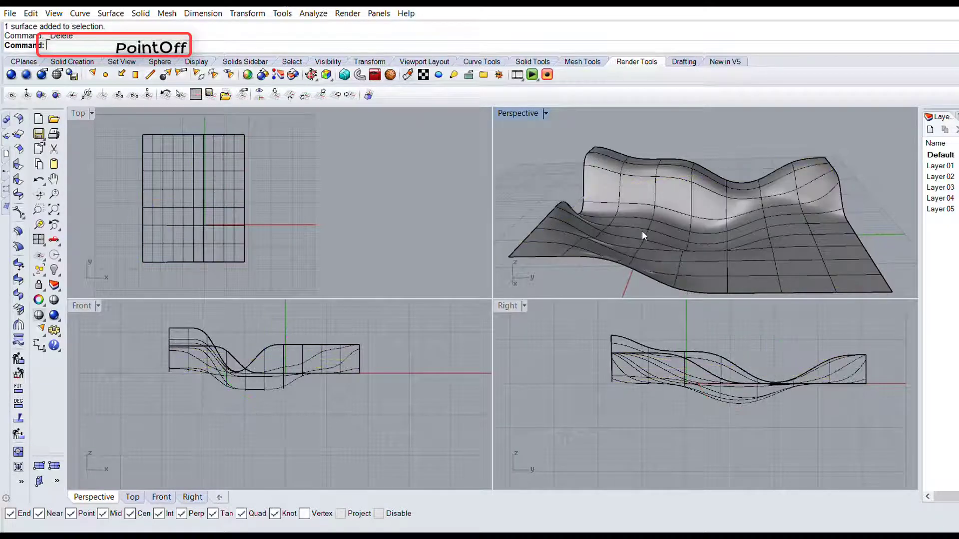
Step: Set up a low side view of the sculpted surface and save it as the Illustrator file landscae.ai
left_click_drag(643, 230, 852, 199)
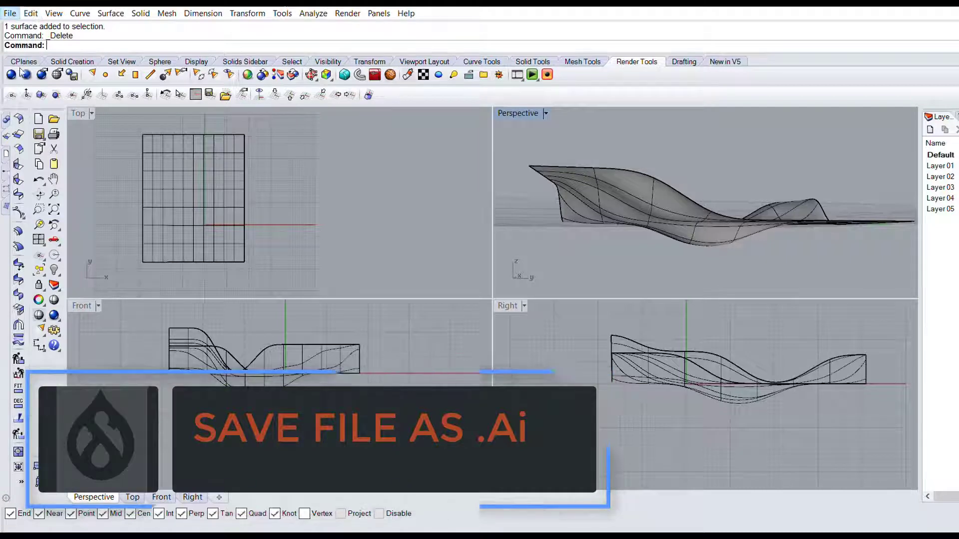
left_click(37, 122)
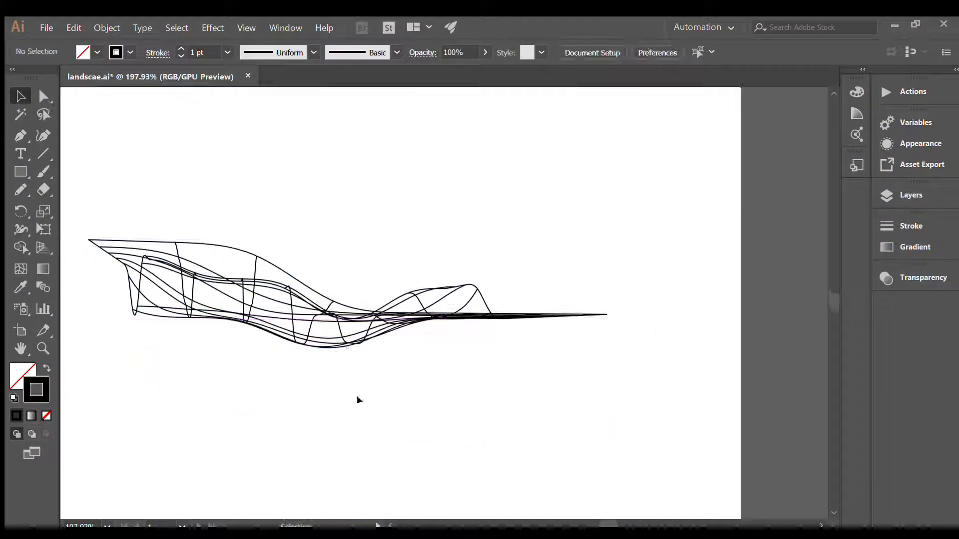
Step: Switch to Illustrator and draw a wide rectangle under the landscape linework with its upper edge on the ground line
key("m")
left_click_drag(99, 306, 612, 392)
key("v")
left_click_drag(601, 306, 601, 315)
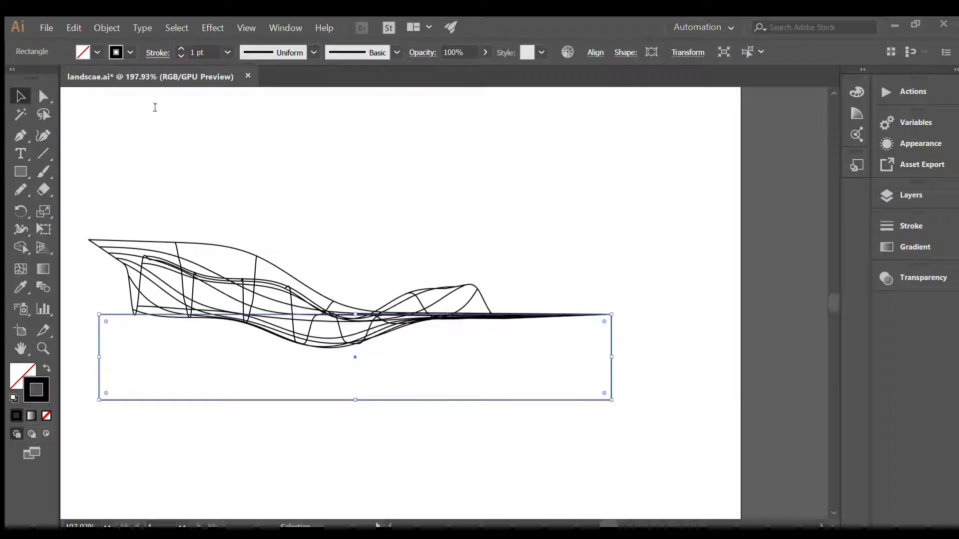
Step: Paste the weathered concrete texture image and scale it to span the width of the ground rectangle
key("ctrl+v")
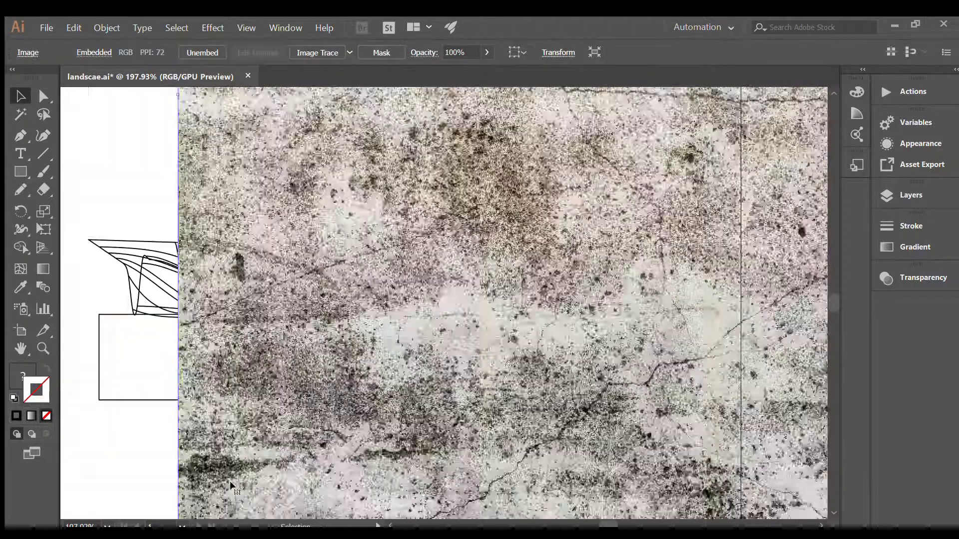
left_click_drag(708, 165, 134, 365)
left_click_drag(543, 202, 616, 322)
Step: Clip the concrete texture to the ground rectangle and enlarge the clipped band to about 19.02 by 4.09 cm
left_click(99, 315)
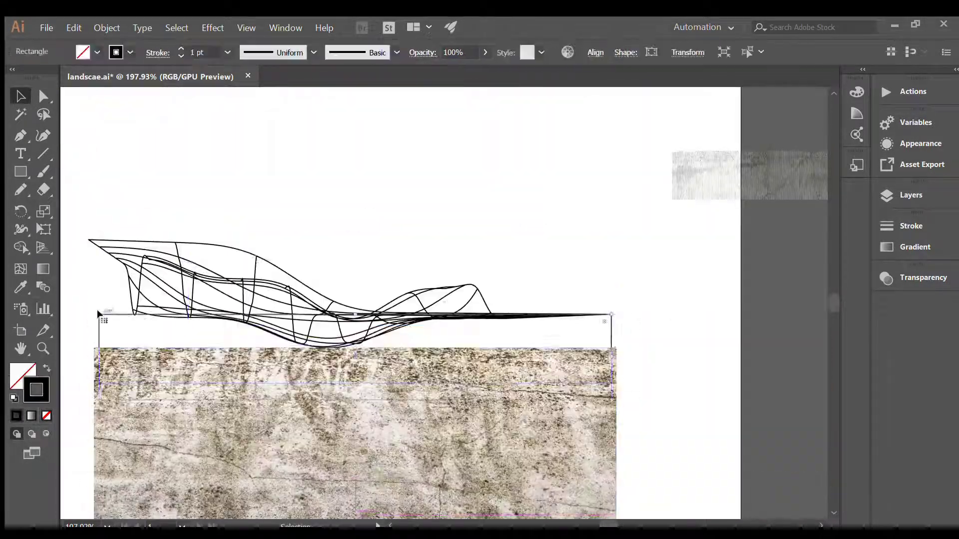
left_click(197, 456, "shift")
key("ctrl+7")
left_click_drag(345, 400, 345, 430)
left_click(370, 385)
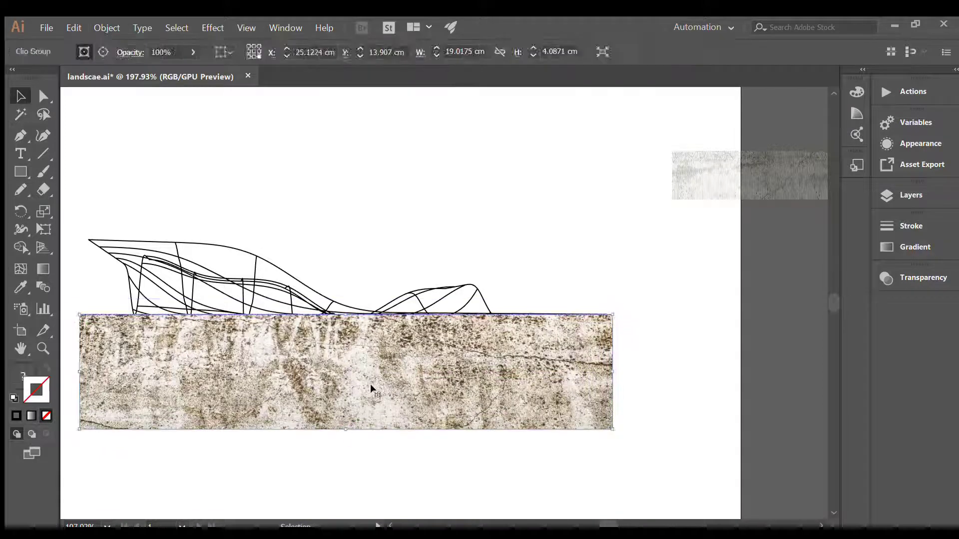
left_click_drag(455, 257, 301, 315)
left_click(372, 340)
left_click(500, 474)
left_click(389, 311)
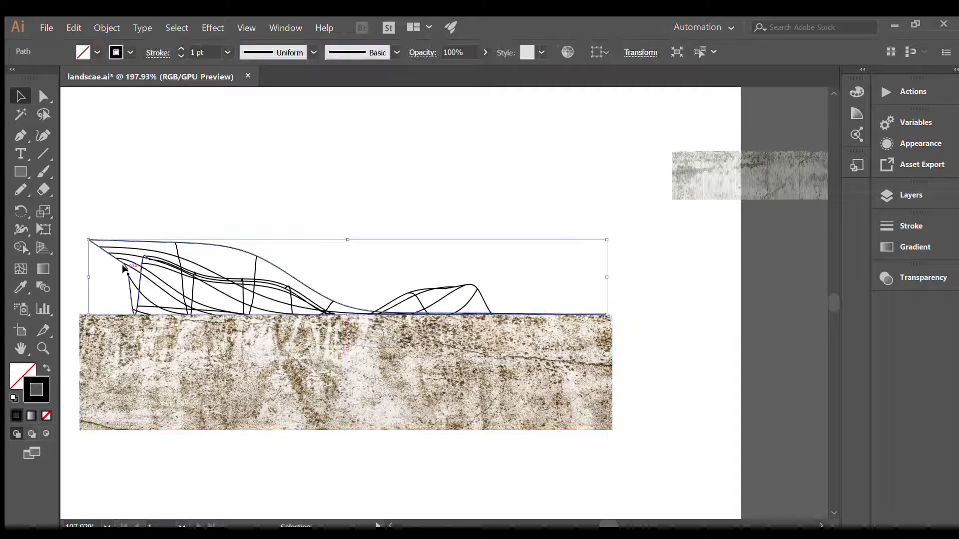
left_click(378, 463)
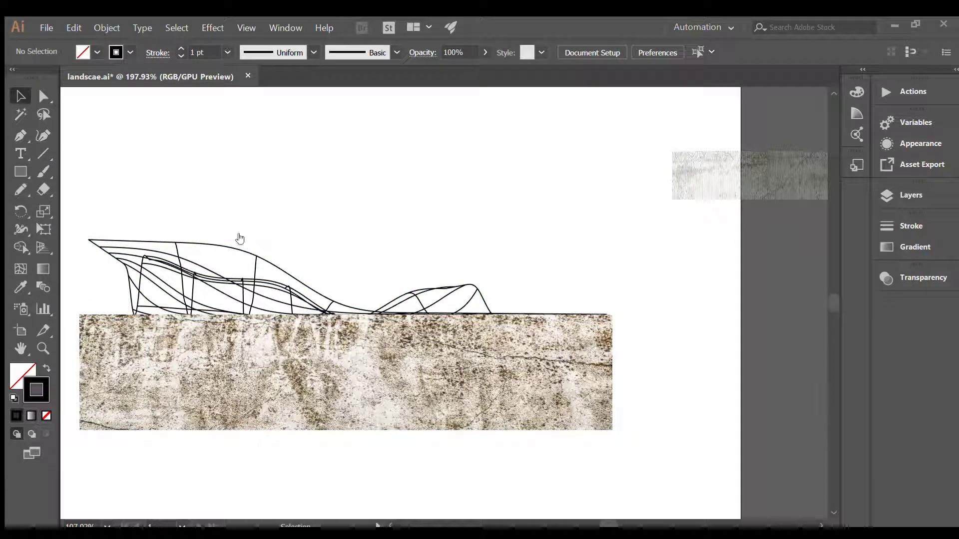
key("ctrl+v")
left_click_drag(285, 357, 595, 154)
left_click_drag(719, 120, 428, 379)
left_click_drag(440, 287, 221, 368)
Step: Trace the large hill's outline with the Pen tool, following its upper curve, thin leg and lower edge
left_click(284, 272)
left_click_drag(275, 372, 276, 294)
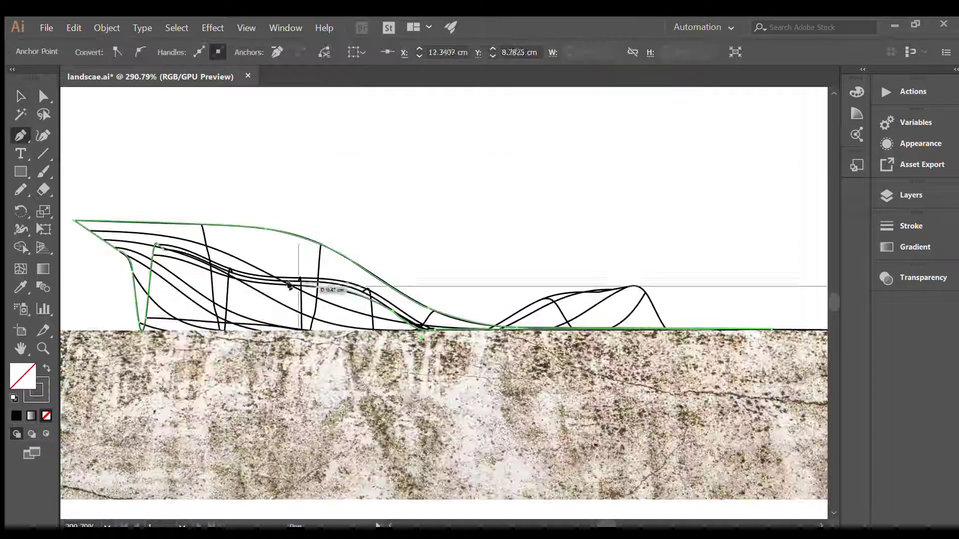
left_click_drag(234, 350, 251, 445)
left_click(168, 248)
key("v")
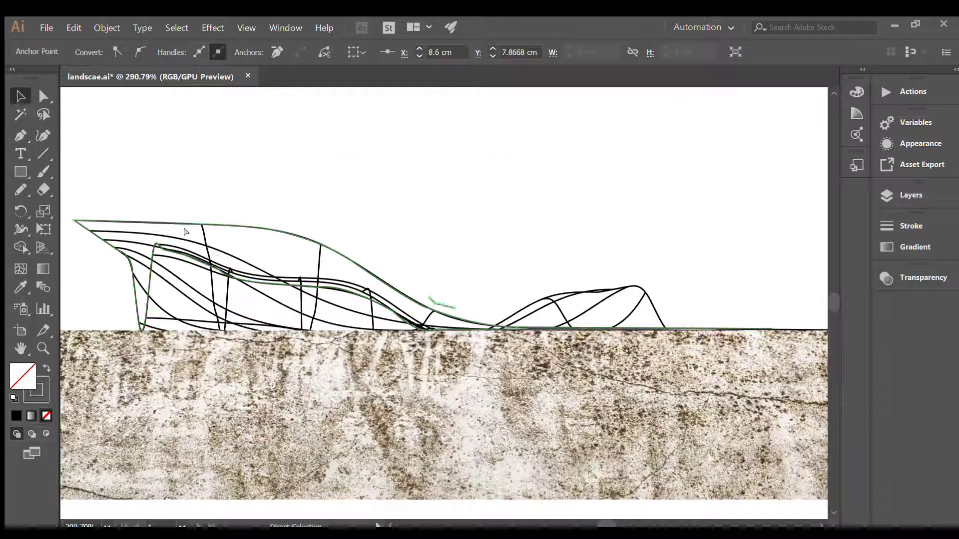
left_click(436, 311)
Step: Paste the grass texture image and scale it to cover the whole large hill
key("ctrl+v")
left_click_drag(449, 310, 752, 177)
left_click_drag(304, 439, 500, 300)
left_click_drag(674, 175, 244, 491)
left_click_drag(431, 446, 771, 446)
left_click_drag(420, 374, 420, 329)
Step: Bring the traced hill outline to the front, clip the grass texture with it and place the result over the large hill
left_click_drag(258, 228, 258, 316)
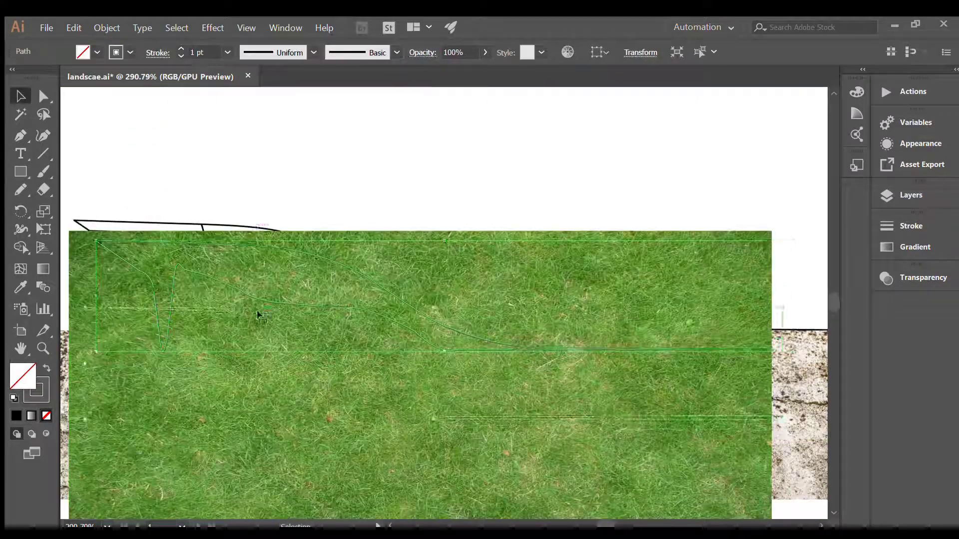
key("ctrl+shift+]")
left_click(280, 379, "shift")
key("ctrl+7")
left_click_drag(322, 365, 324, 272)
left_click(438, 111)
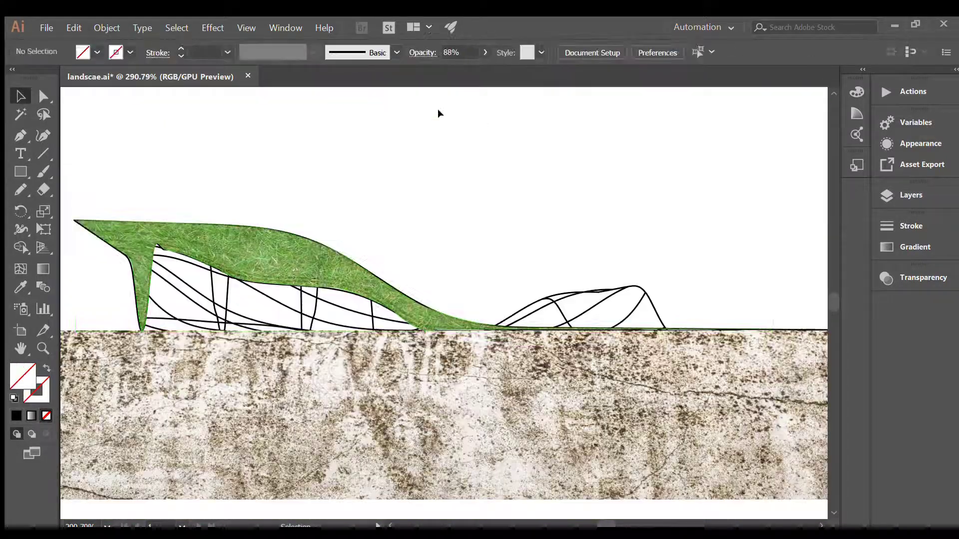
Step: Trace the outline of the small mound with the Pen tool down to the ground line
key("p")
left_click(665, 329)
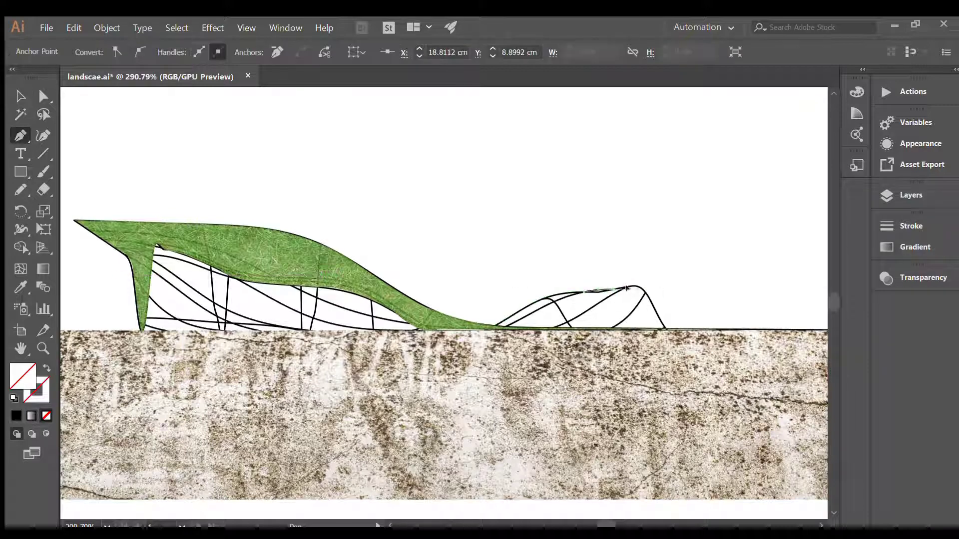
left_click(496, 327)
key("v")
Step: Paste the grass texture, clip it to the small mound's outline and place the clipped grass over the mound
double_click(433, 317)
key("ctrl+v")
key("ctrl+7")
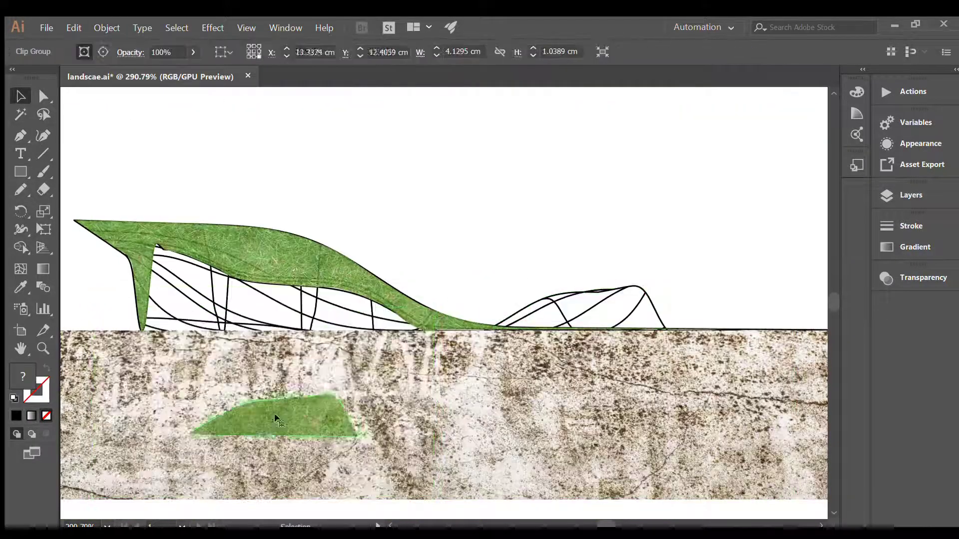
left_click_drag(276, 418, 579, 311)
scroll(316, 269, "down", 1)
left_click(243, 193)
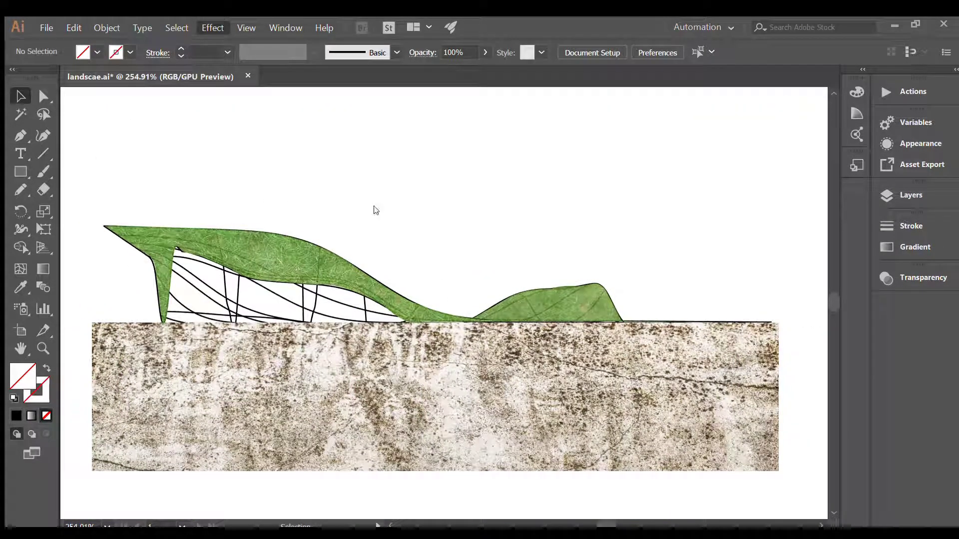
key("n")
key("v")
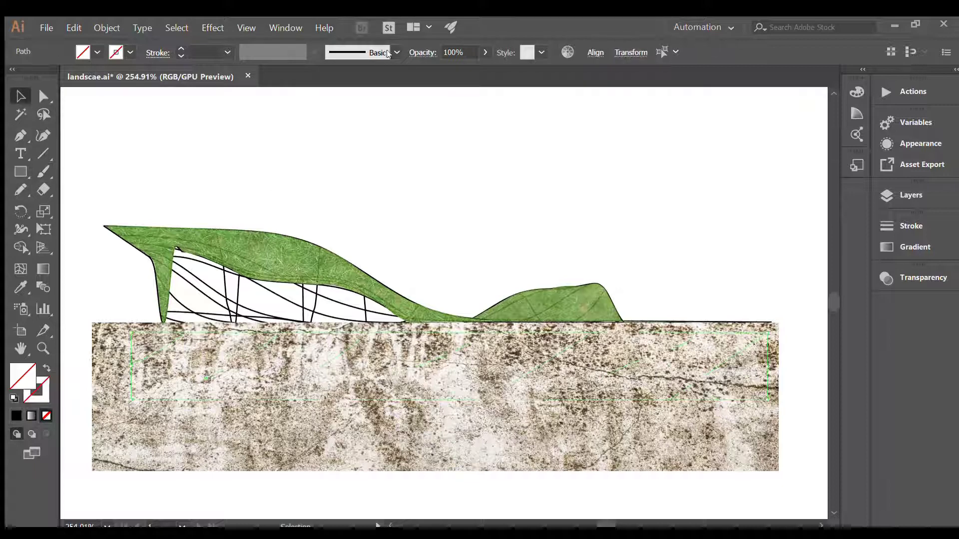
double_click(148, 394)
key("Escape")
Step: Draw a closed black-filled shape with the Pen tool over the open area beneath the large hill
key("p")
left_click(163, 322)
left_click(414, 322)
left_click(398, 316)
left_click(392, 312)
left_click(356, 292)
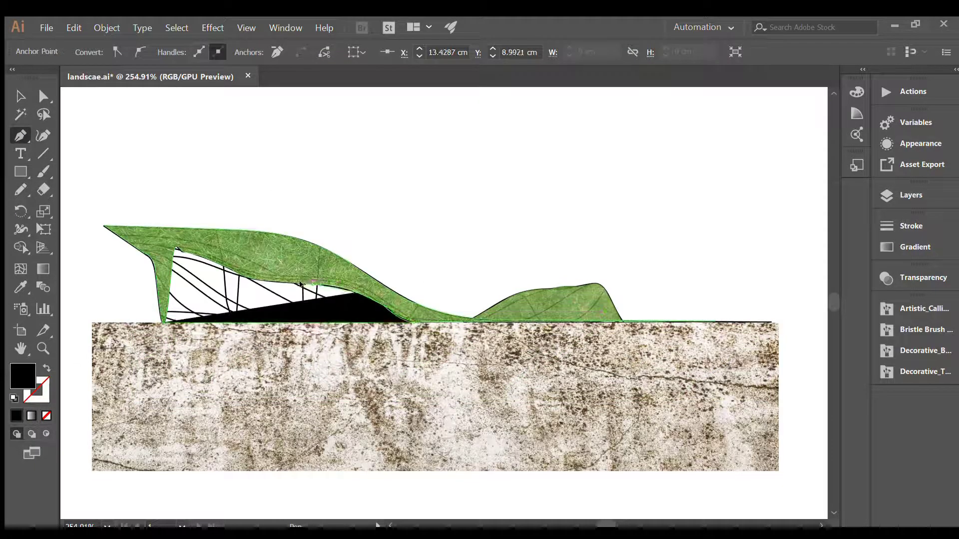
left_click(313, 285)
left_click(270, 280)
left_click(238, 274)
left_click(175, 247)
left_click(162, 323)
key("v")
left_click(212, 197)
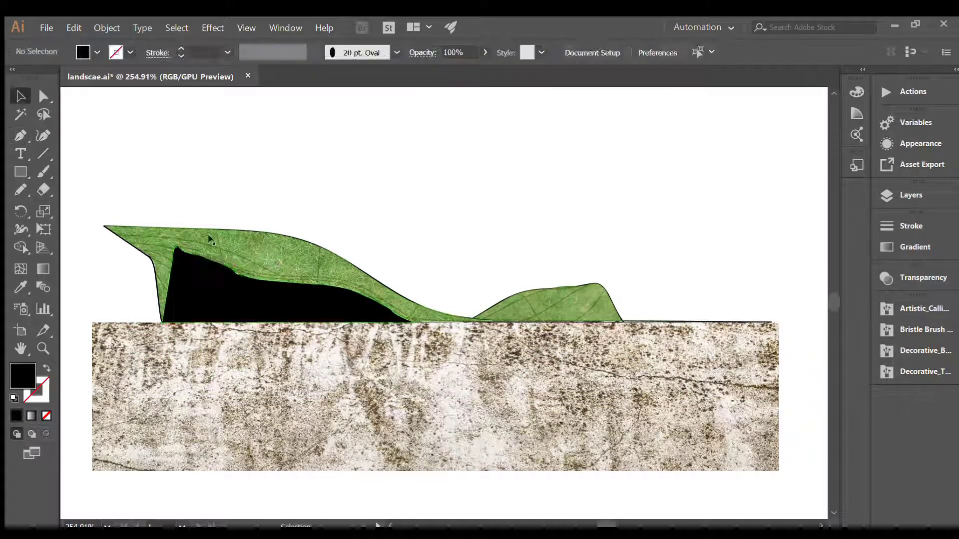
Step: Refine the edge of the black shape near the hill's leg with the Pencil tool
left_click(226, 272)
key("n")
key("v")
left_click(212, 196)
left_click(226, 274)
key("n")
left_click_drag(167, 290, 176, 246)
key("v")
left_click(212, 197)
Step: Refine the black shape's tapered end with the Pencil tool and swap its fill and stroke
left_click(299, 300)
key("n")
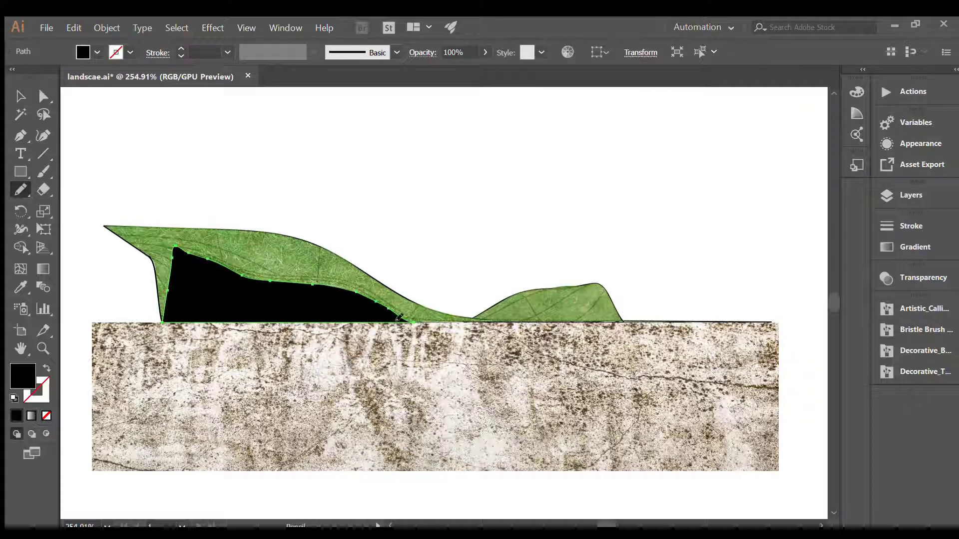
key("v")
key("shift+x")
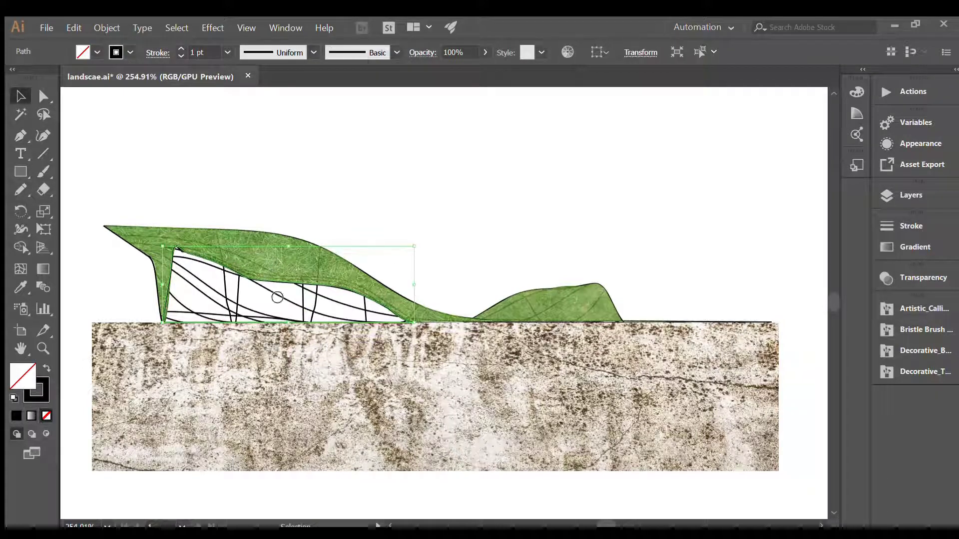
Step: Fill the shape beneath the large hill with a muted blue-green colour
left_click(16, 416)
double_click(23, 376)
key("n")
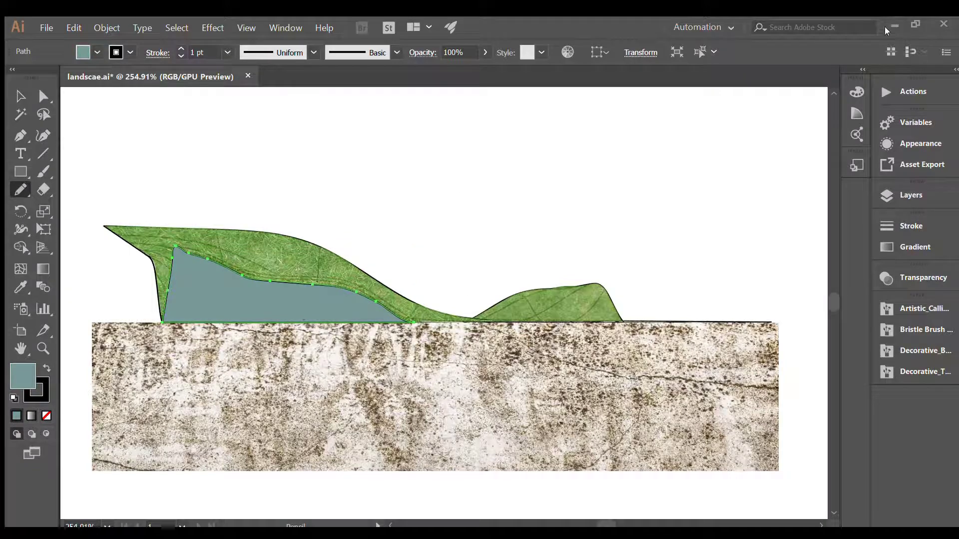
Step: Place the pale blue glass image, clip it to the shape beneath the hill and return the clipped glass under the hill
key("ctrl+shift+p")
left_click_drag(140, 354, 420, 482)
key("v")
left_click_drag(308, 304, 293, 433)
key("ctrl+7")
left_click_drag(269, 434, 284, 305)
Step: Give the clipped glass area beneath the large hill a black outline
key("z")
mouse_move(204, 309)
left_mouse_down()
mouse_move(274, 238)
mouse_move(349, 200)
left_mouse_up()
left_click(17, 416)
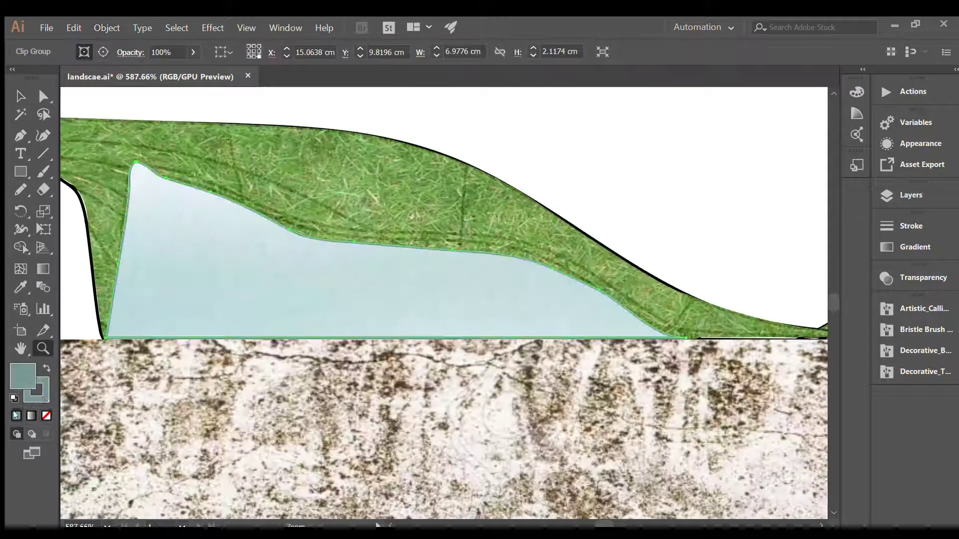
key("shift+x")
key("v")
double_click(340, 242)
left_click(222, 49)
left_click(354, 52)
left_click(320, 97)
double_click(650, 200)
left_click(671, 340)
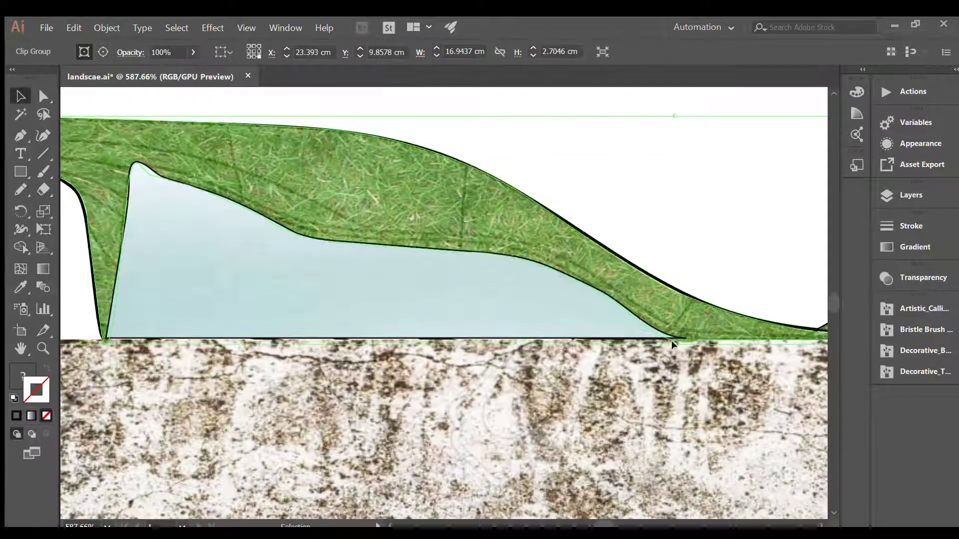
Step: Draw the upper edge of a branching window frame across the glass with the Pen tool, with branches up to the hill's underside
key("p")
left_click(122, 243)
left_click(169, 288)
left_click(223, 198)
left_click(232, 201)
left_click(181, 288)
left_click(344, 242)
left_click(355, 243)
left_click(276, 278)
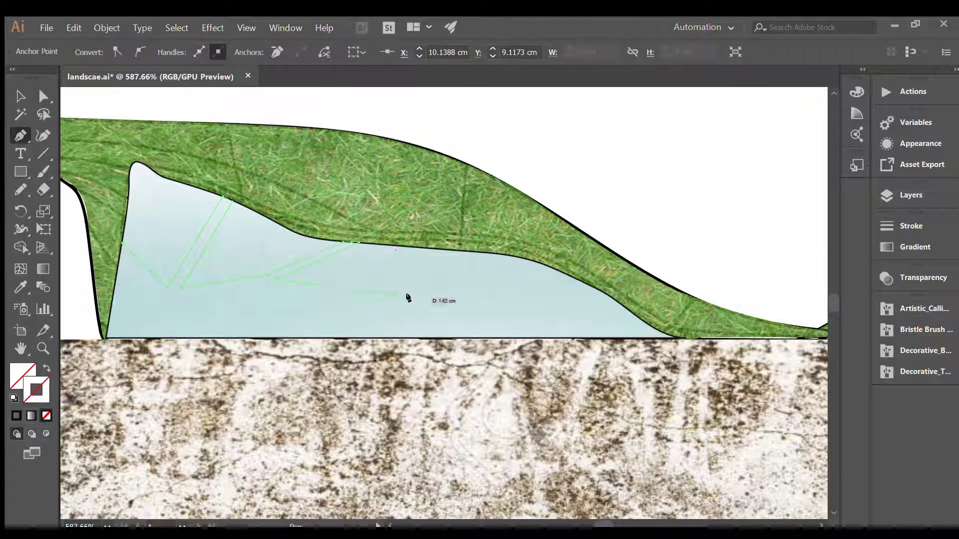
left_click(546, 300)
left_click(609, 297)
left_click(618, 302)
Step: Continue the frame outline back along the lower side, with branches down to the ground line, and close it at its start
left_click(546, 309)
left_click(555, 338)
left_click(546, 338)
left_click(538, 310)
left_click(472, 311)
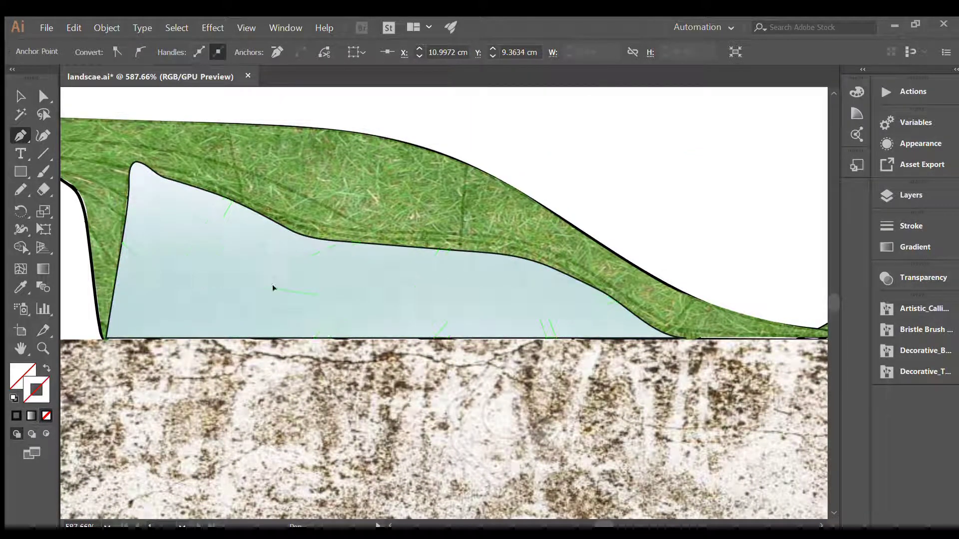
left_click(117, 338)
left_click(157, 292)
left_click(121, 255)
left_click(122, 244)
Step: Fill the branching window frame with a pale lavender colour
left_click(23, 376)
left_click(16, 416)
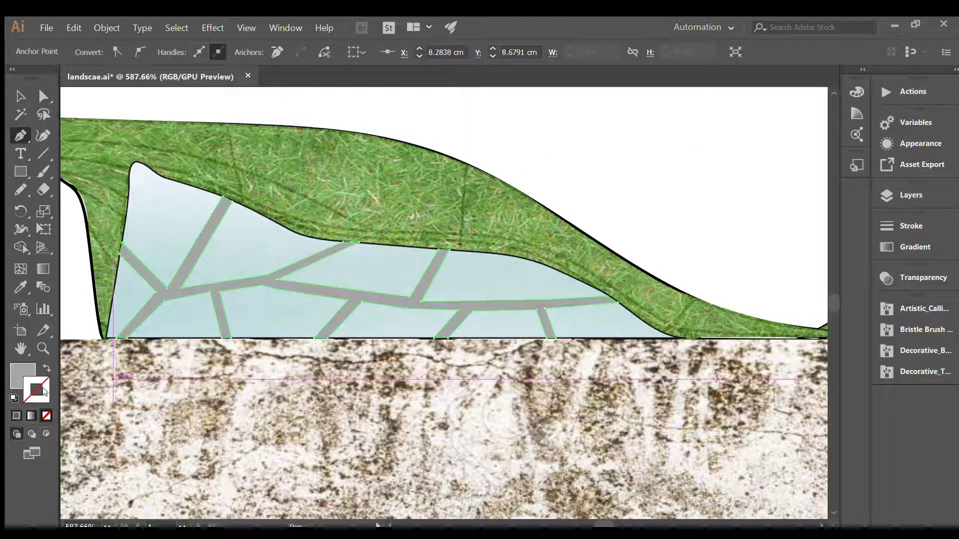
left_click(16, 416)
left_click(759, 166)
left_click(791, 107)
left_click(773, 165)
Step: Give the window frame's outline a tapered width profile and a 0.5 pt stroke
left_click(20, 96)
double_click(200, 244)
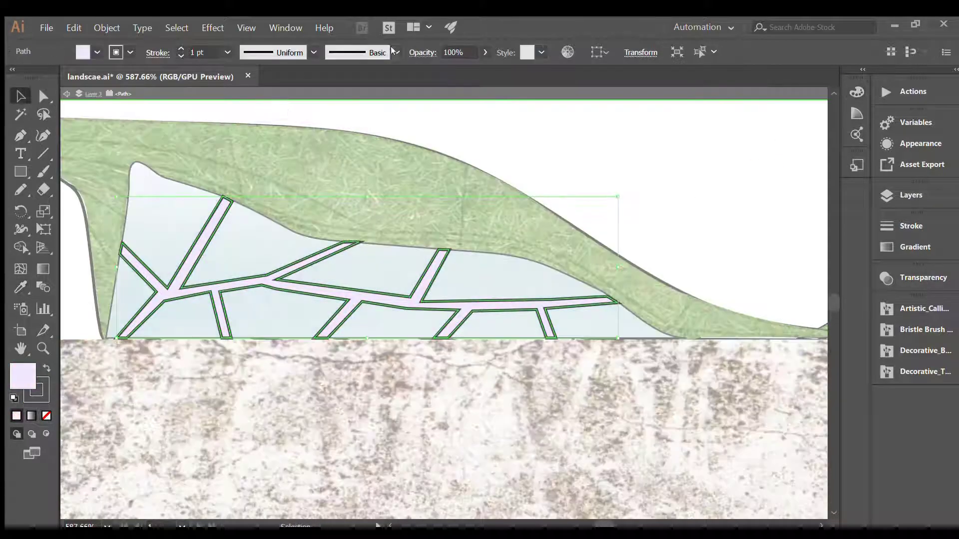
left_click(313, 53)
left_click(288, 114)
left_click(314, 52)
left_click(268, 166)
left_click(314, 52)
left_click(288, 114)
left_click(227, 52)
left_click(222, 80)
Step: Draw a closed panel between the hill's overhanging tip, its leg and the ground, and fill it with the sampled glass colour
left_click(43, 349)
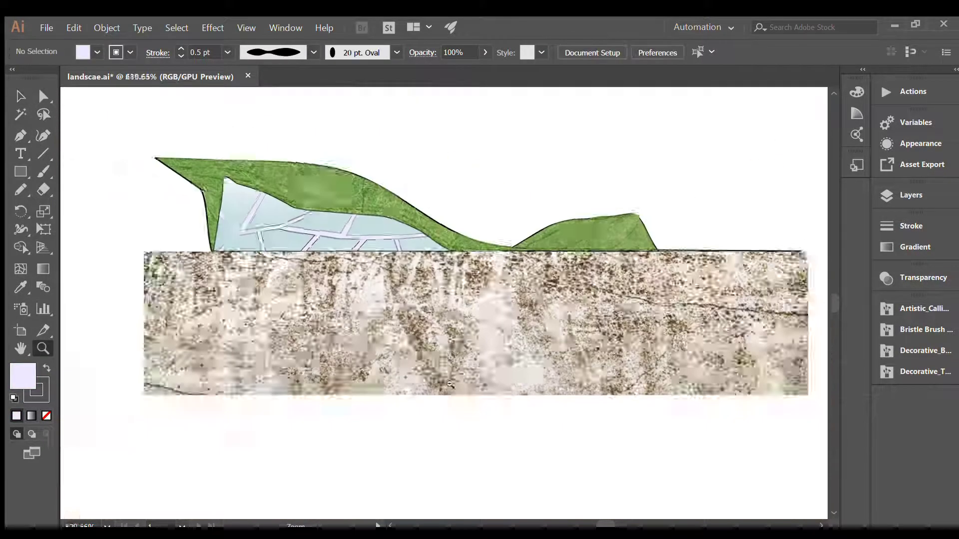
left_click(21, 135)
left_click(83, 150)
left_click(95, 259)
left_click(148, 259)
left_click(134, 185)
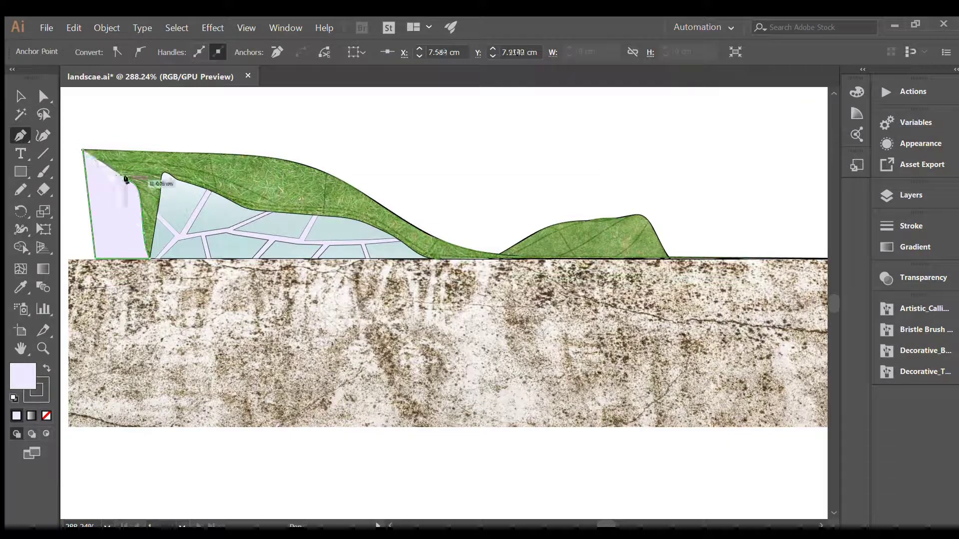
left_click(83, 149)
left_click(20, 96)
left_click(20, 287)
left_click(180, 205)
Step: Paste a copy of the glass image, clip it to the panel under the overhang and move the clipped glass into position
left_click(20, 96)
double_click(189, 198)
key("ctrl+c")
key("ctrl+v")
left_click(115, 215)
key("ctrl+v")
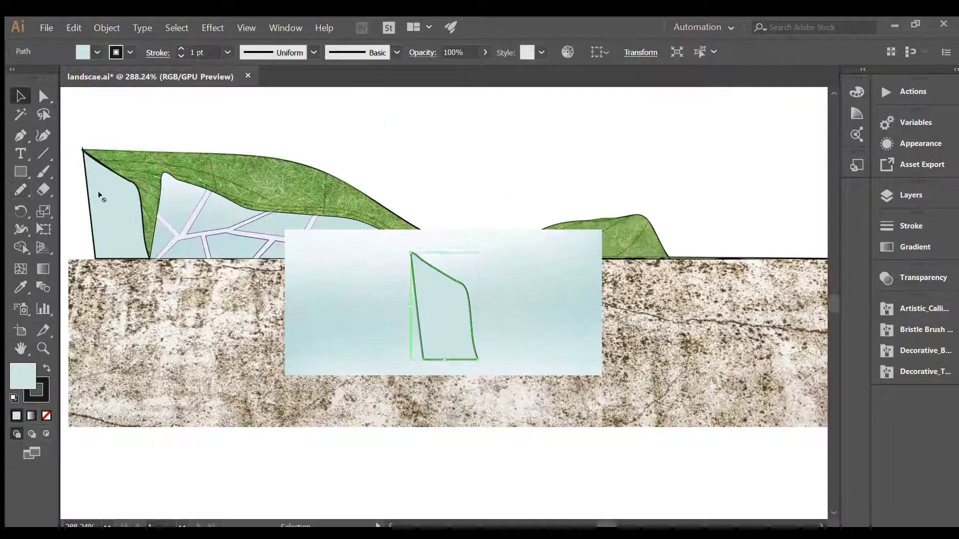
left_click(98, 195)
key("Delete")
key("ctrl+7")
left_click_drag(444, 315, 116, 212)
left_click(20, 288)
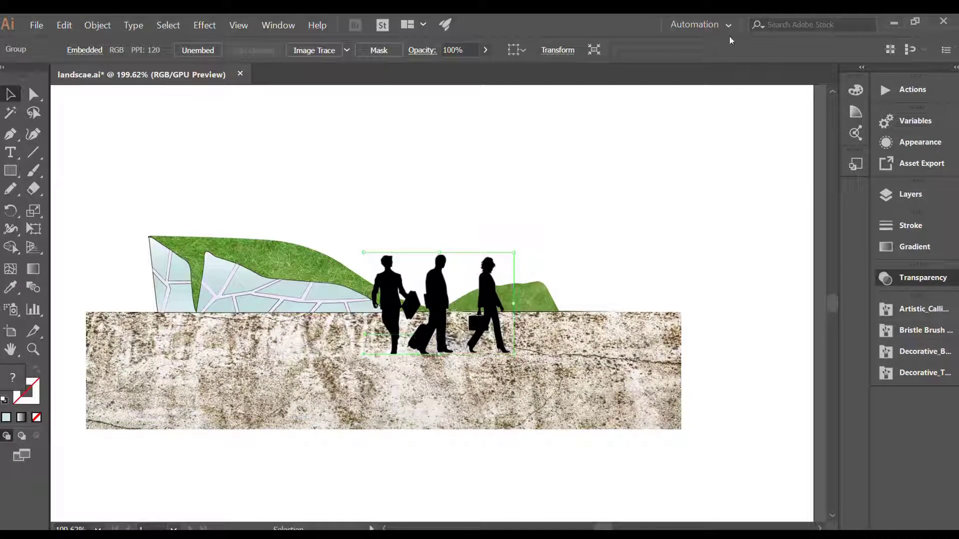
Step: Scale down the three walking silhouettes and stand them on the ground just outside the building's overhanging end
left_click_drag(514, 253, 139, 300)
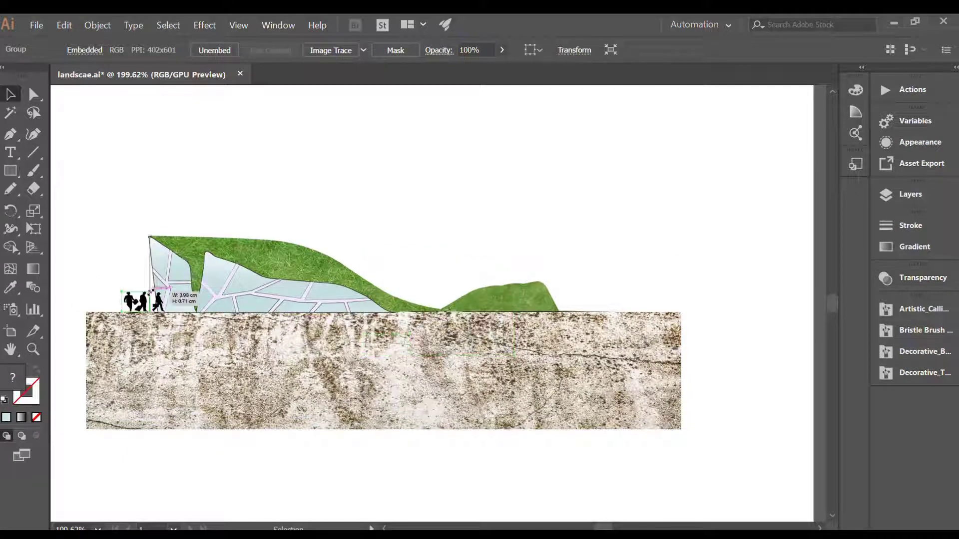
left_click(388, 253)
left_click(134, 303)
key("Down")
left_click(702, 207)
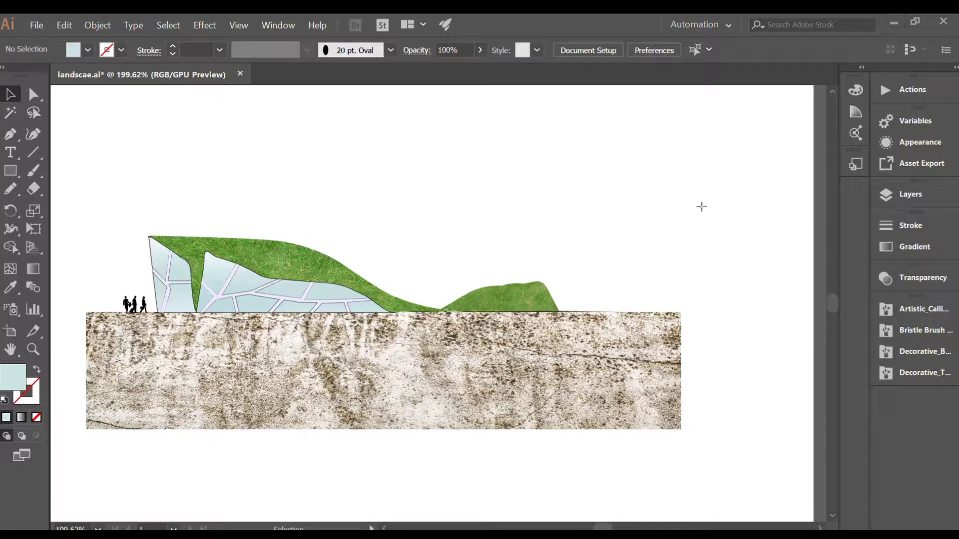
Step: Paste another trio of silhouettes, change its blending mode to drop the white background, and place it small before the main glass
key("ctrl+v")
left_click(11, 292)
left_click(903, 280)
left_click(760, 292)
left_click(754, 332)
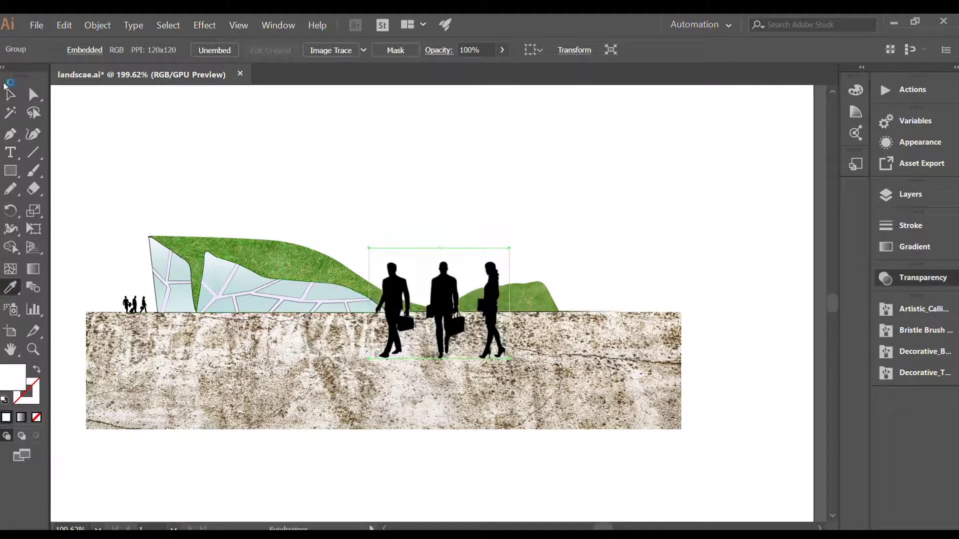
left_click(10, 94)
left_click_drag(509, 249, 390, 341)
left_click(428, 219)
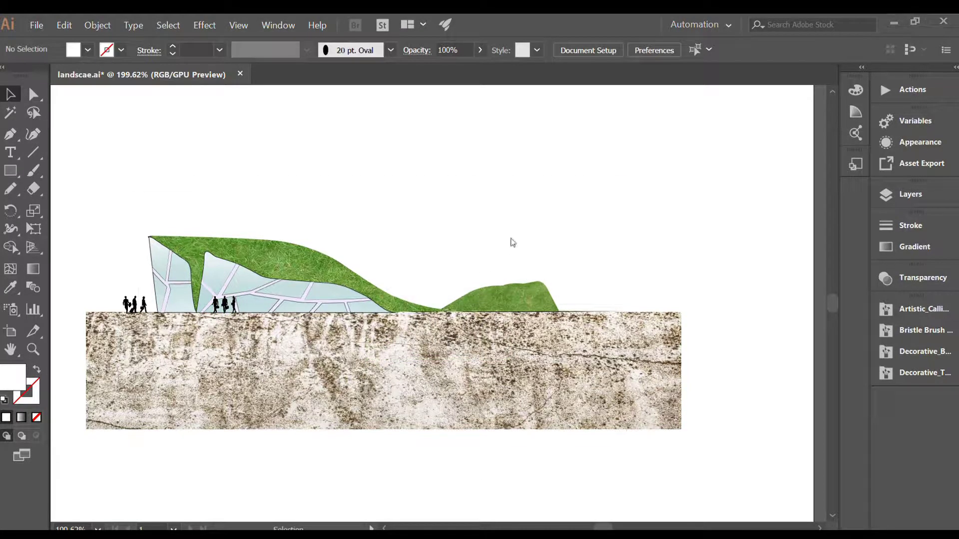
Step: Paste a single standing silhouette, blend out its white background and place it scaled down at the glass under the overhang
key("ctrl+v")
left_click(915, 278)
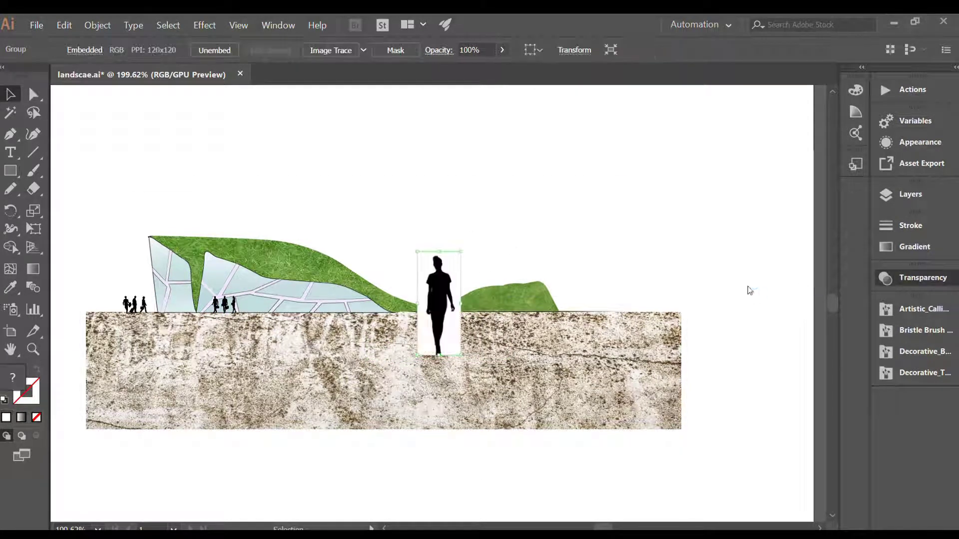
left_click(751, 290)
left_click(754, 332)
left_click_drag(460, 251, 437, 317)
left_click_drag(425, 328, 176, 285)
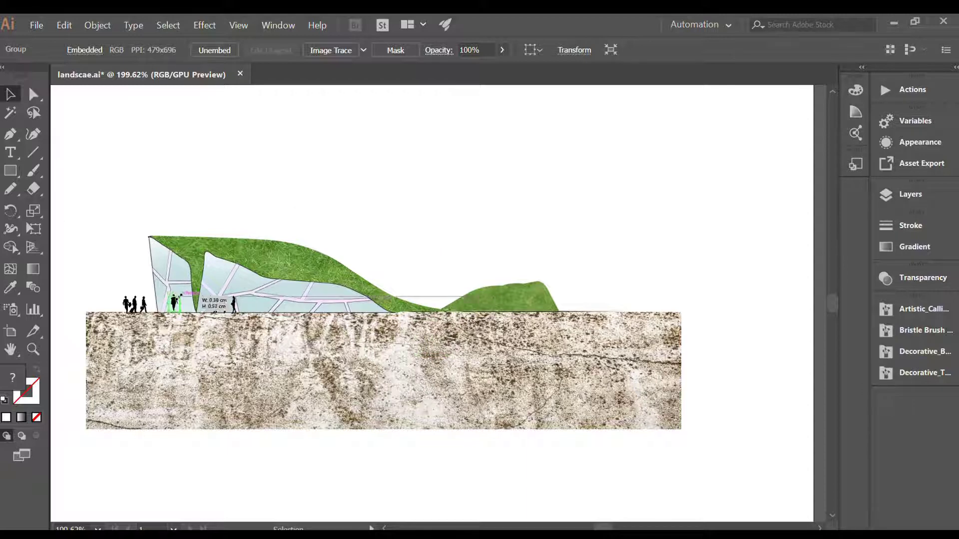
left_click(266, 223)
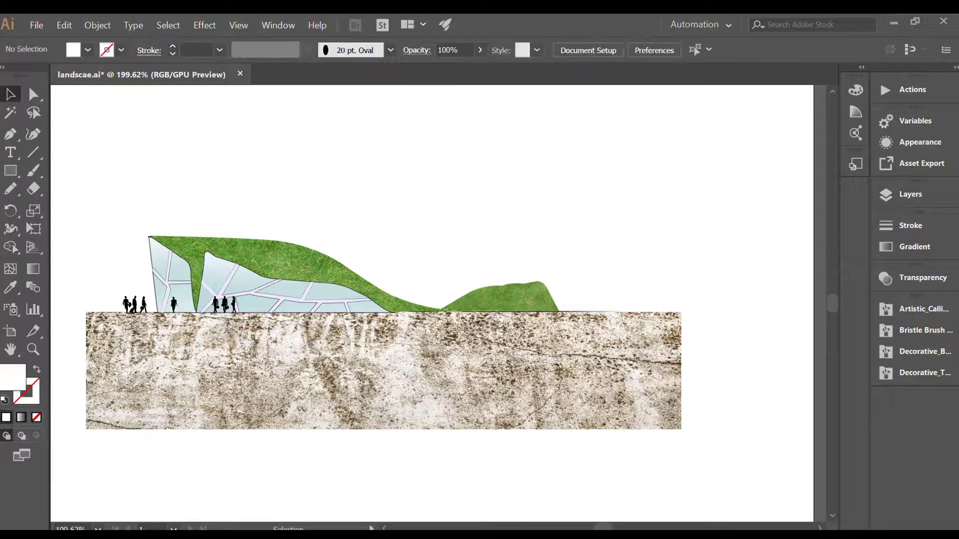
Step: Paste a second single silhouette, blend out its background and place it scaled down beside the figure under the overhang
key("ctrl+v")
left_click(914, 278)
left_click(752, 290)
left_click(754, 332)
left_click_drag(460, 255, 426, 331)
left_click_drag(420, 343, 160, 303)
left_click(259, 232)
left_click(286, 217)
Step: Adjust the positions of the single figure under the overhang and of the trio at the main glass near the hill's leg
key("z")
left_click_drag(168, 268, 259, 197)
key("v")
left_click(175, 335)
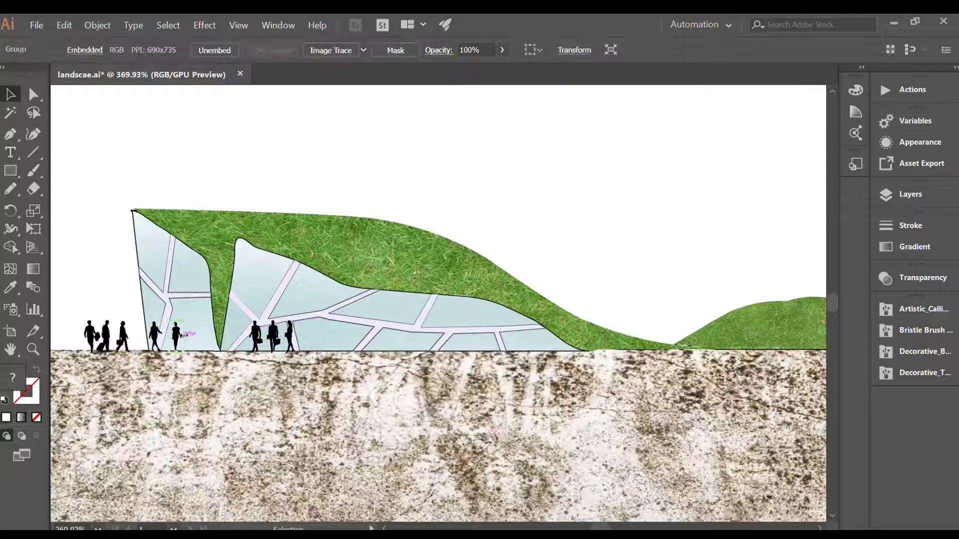
left_click_drag(184, 336, 189, 336)
left_click(220, 184)
left_click_drag(289, 337, 240, 352)
left_click(280, 190)
left_click(258, 343)
left_click(459, 159)
Step: Select the silhouettes at the glass together and sample black with the Eyedropper tool
left_click(177, 335)
left_click(155, 333, "shift")
left_click(122, 336, "shift")
left_click(240, 330, "shift")
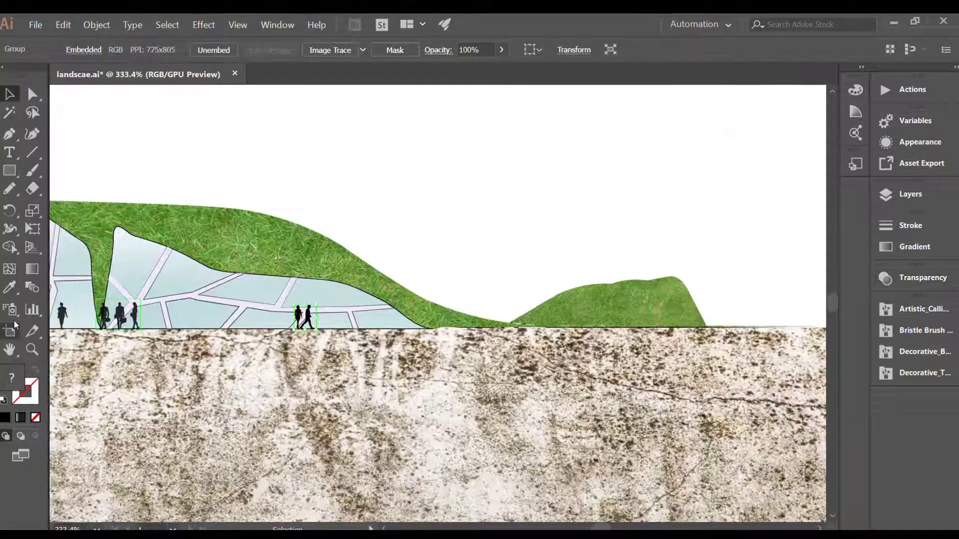
key("i")
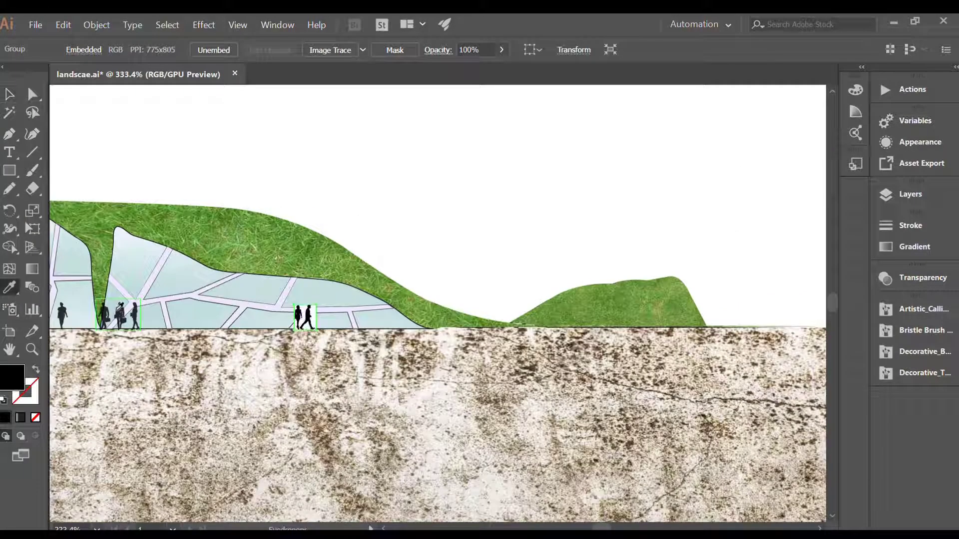
key("v")
left_click(625, 375)
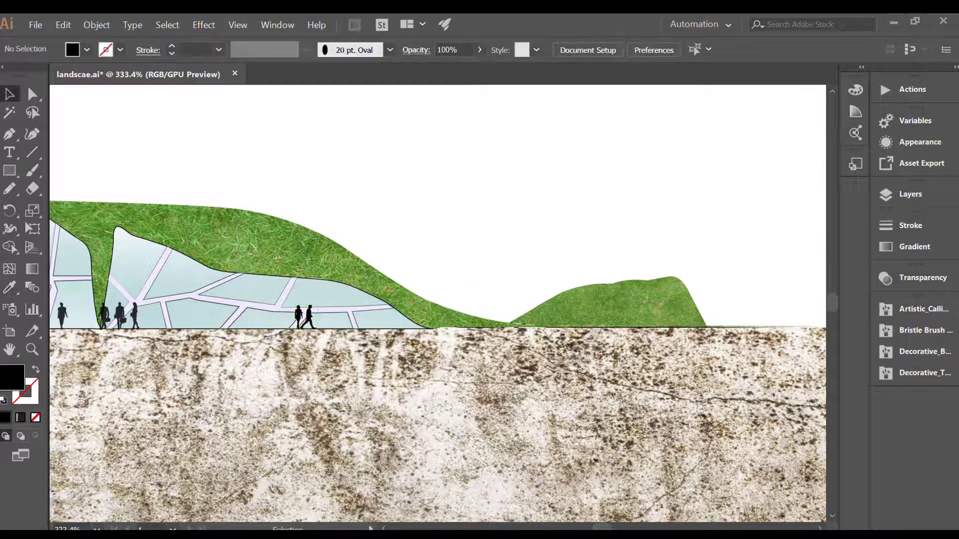
Step: Paste a standing silhouette, scale it down, place it on the flat ground beyond the small mound and set its blending mode
key("ctrl+v")
left_click_drag(472, 215, 418, 367)
left_click_drag(413, 378, 717, 315)
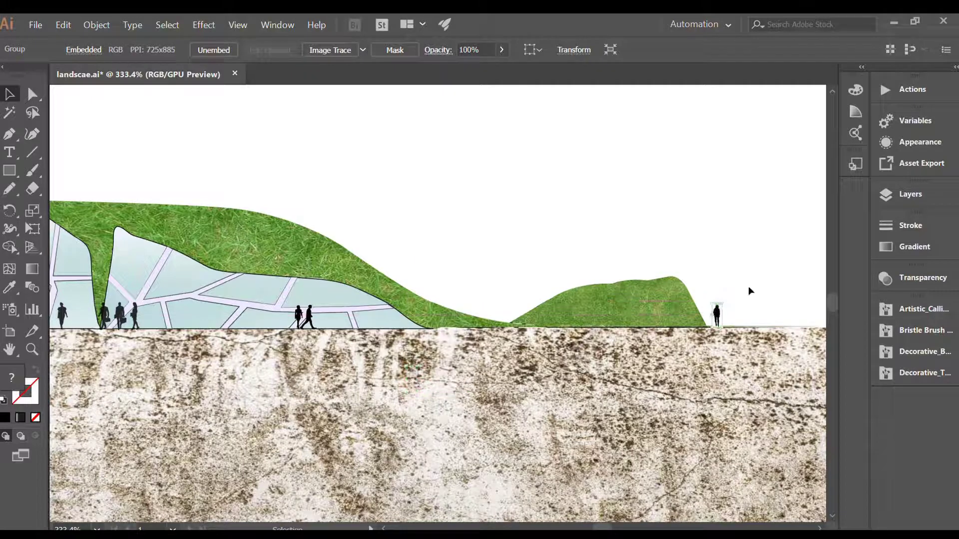
left_click(923, 278)
left_click(779, 283)
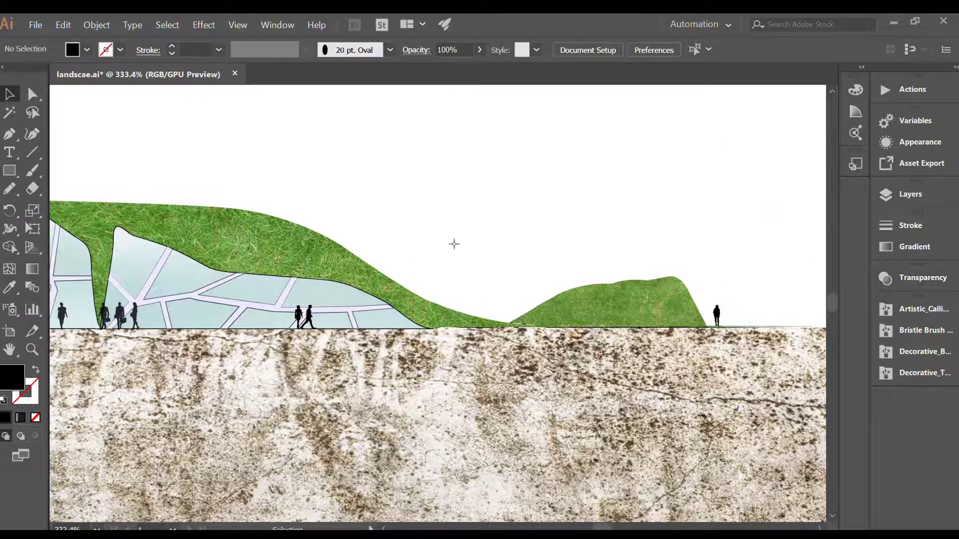
Step: Paste and scale down two more silhouette images, placing one before the small mound's steep end and one at its gentle foot
key("ctrl+v")
left_click_drag(508, 215, 677, 330)
left_click(669, 219)
key("ctrl+v")
left_click_drag(488, 209, 405, 372)
left_click_drag(396, 386, 525, 316)
left_click(499, 261)
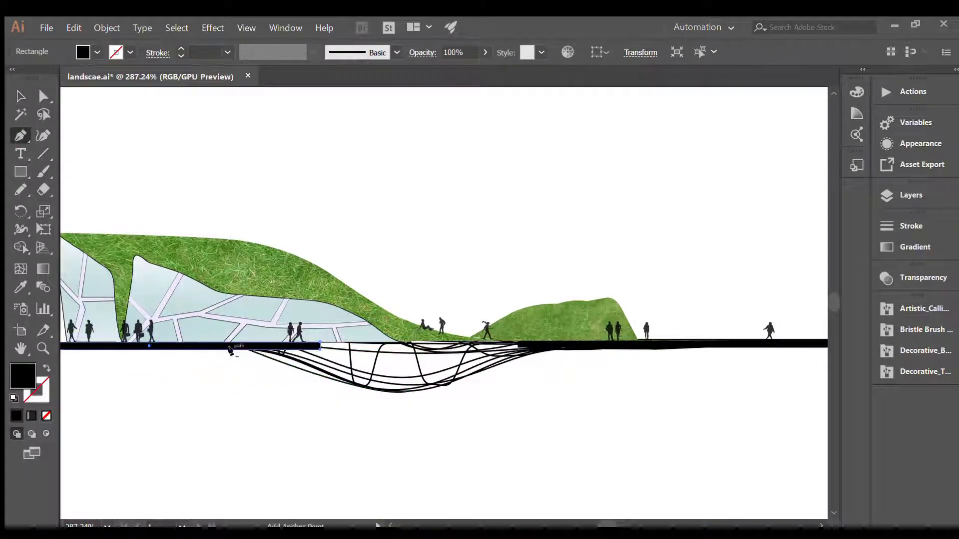
Step: Draw a closed black pit with sloping sides and a flat floor below the ground between the two hills
left_click_drag(384, 402, 460, 397)
left_click(446, 403)
left_click(569, 346)
left_click(520, 342)
left_click(292, 342)
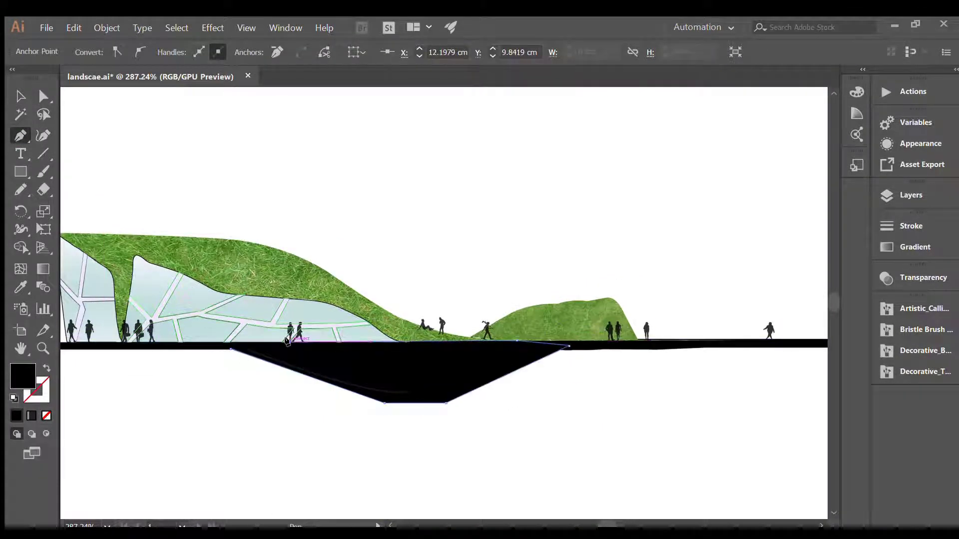
left_click(231, 350)
Step: Draw a stair-stepped line from the pit floor up the slope beneath the small mound to ground level
key("v")
left_click(448, 393)
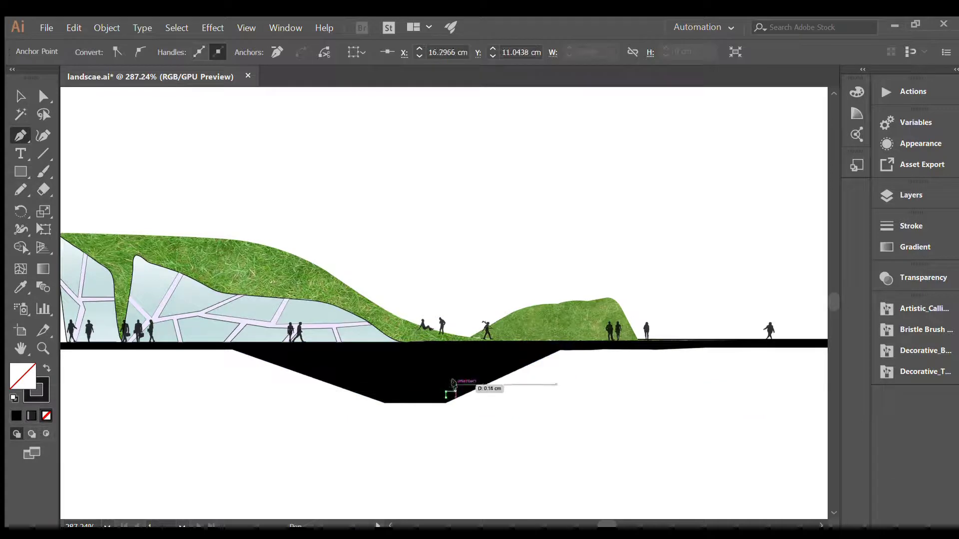
left_click(519, 349)
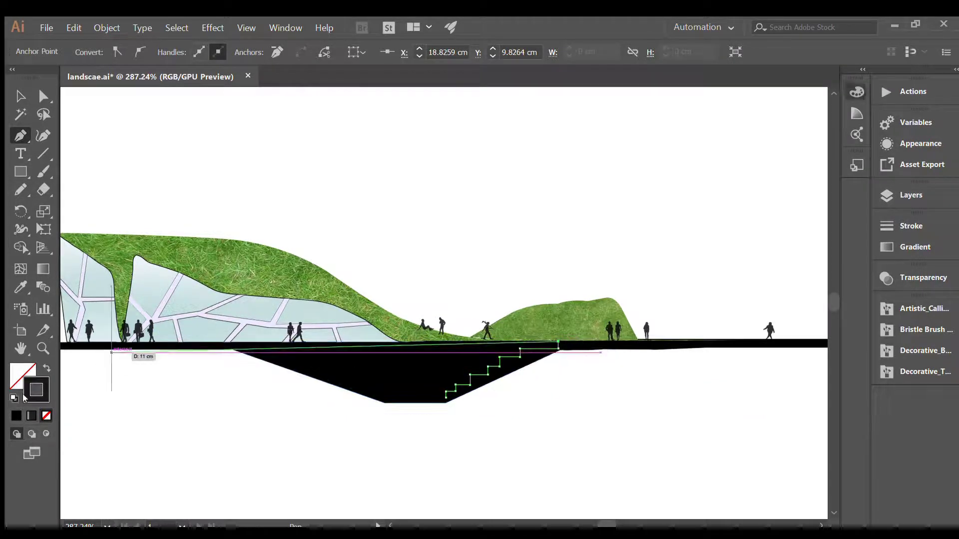
Step: Give the stepped line in the pit a white stroke and change its stroke weight
left_click(21, 96)
left_click(452, 382)
left_click(529, 414)
double_click(487, 369)
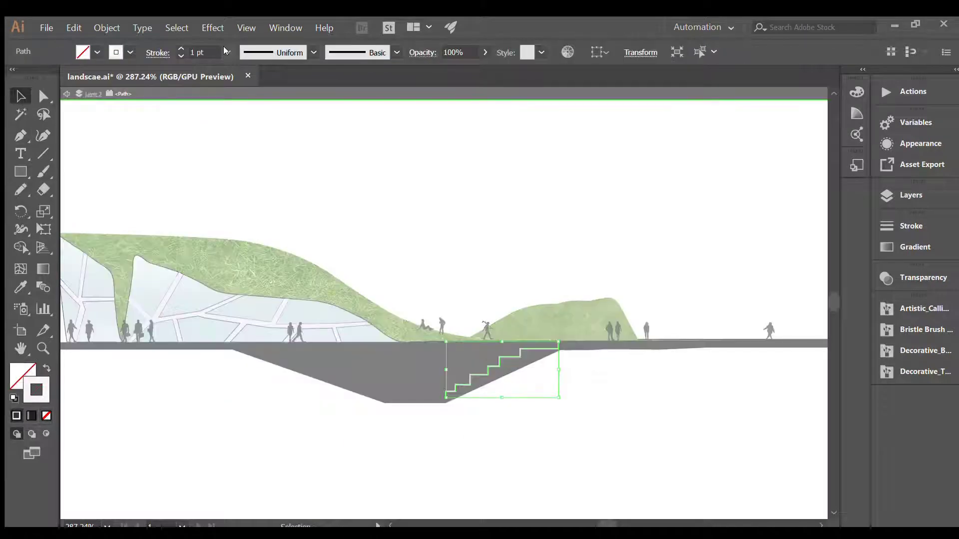
left_click(228, 52)
left_click(212, 82)
double_click(535, 400)
Step: Extend the white line along the pit floor and step it up the opposite slope beneath the large hill to ground level
key("p")
left_click(446, 397)
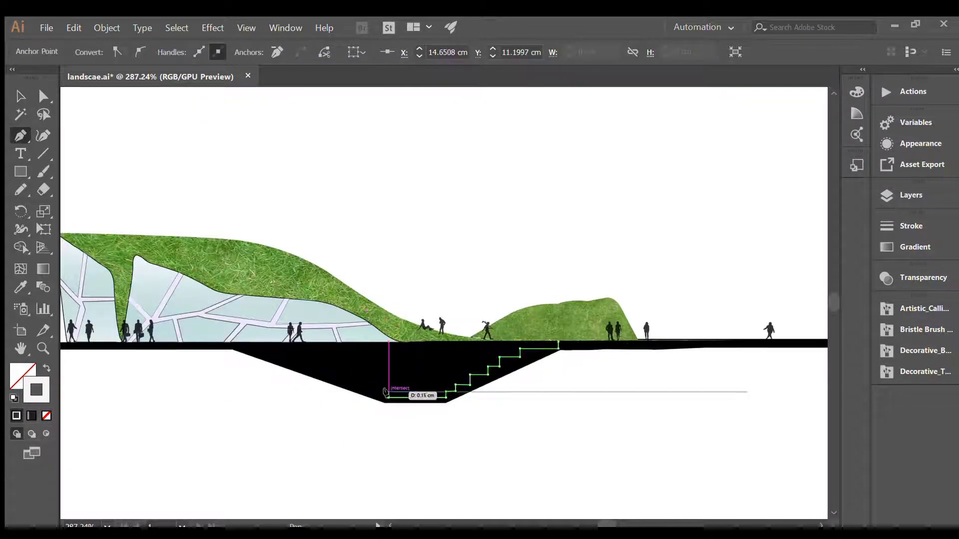
left_click(378, 384)
left_click(361, 384)
left_click(361, 374)
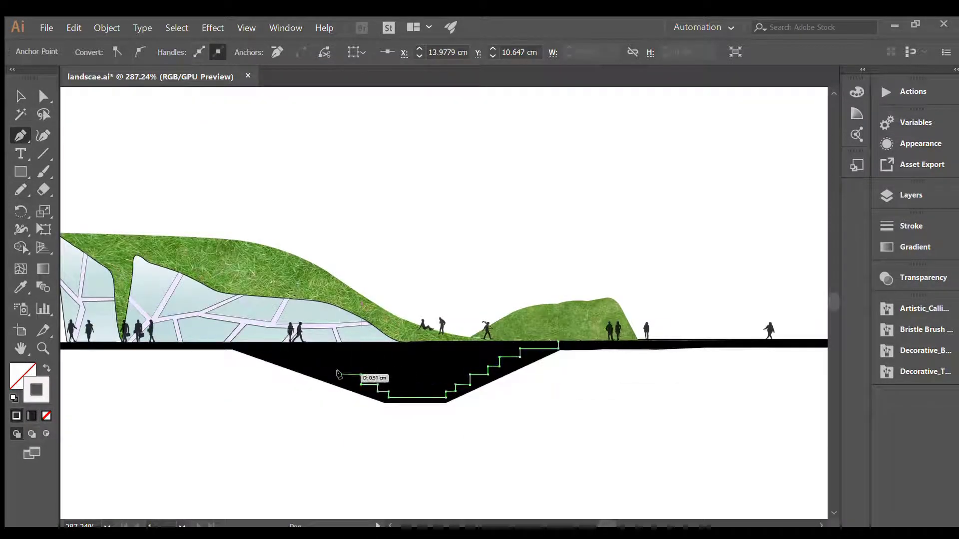
left_click(341, 374)
left_click(341, 365)
left_click(307, 352)
left_click(307, 343)
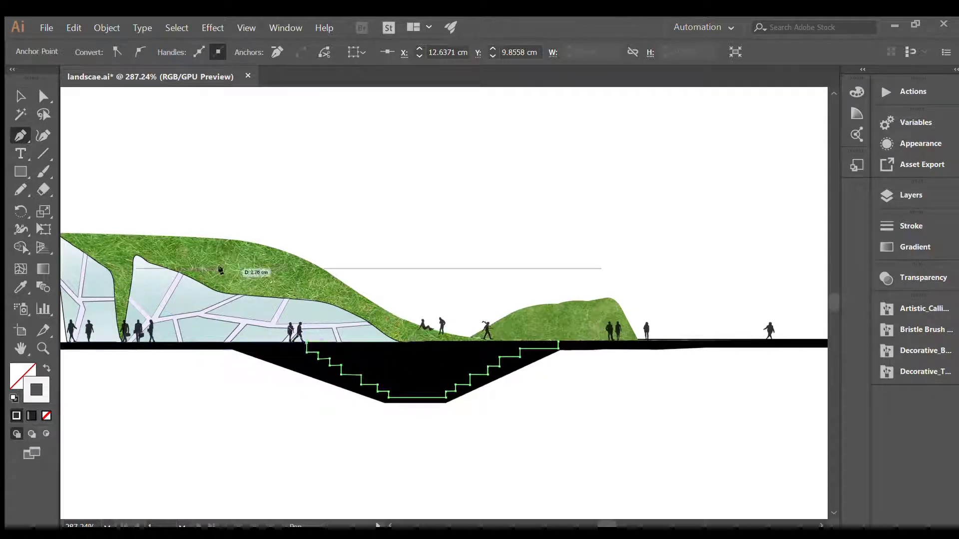
left_click(20, 96)
left_click(473, 410)
left_click(43, 349)
left_click_drag(376, 378, 415, 378)
left_click(21, 96)
left_click(309, 336)
key("ctrl+a")
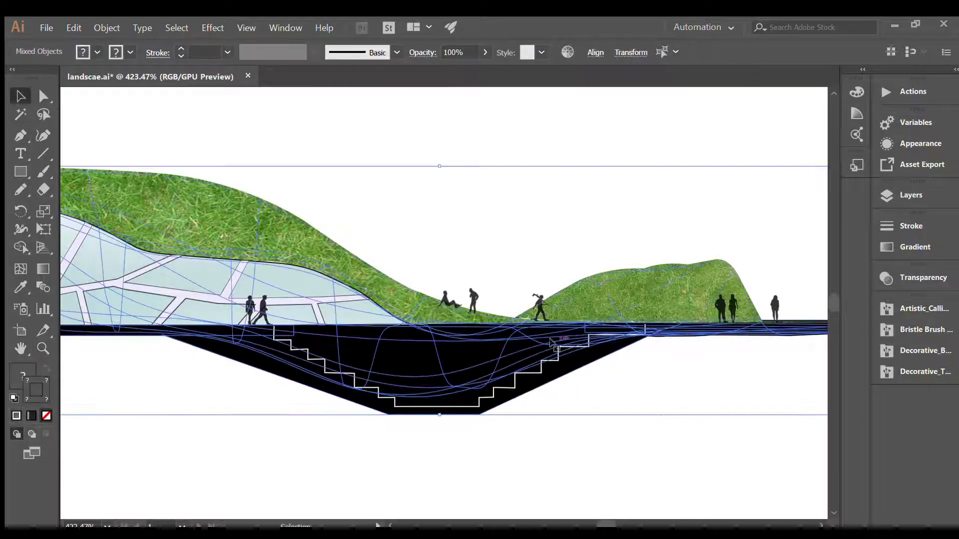
left_click(452, 395)
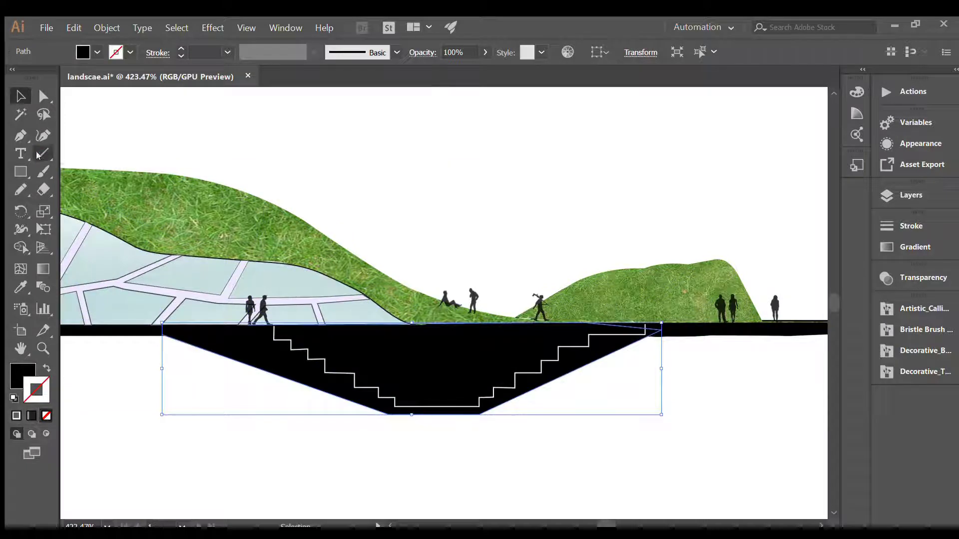
left_click(325, 255)
Step: Draw a straight line across the pit above its floor, joining the lowest steps, and match it to the stairs' white 0.5 pt stroke
left_click(43, 153)
left_click_drag(394, 398, 479, 397)
left_click(21, 287)
left_click(430, 407)
left_click(21, 96)
Step: Place copies of the white line on the next three step levels, stretching each to span both stepped slopes
left_click_drag(420, 398, 404, 390)
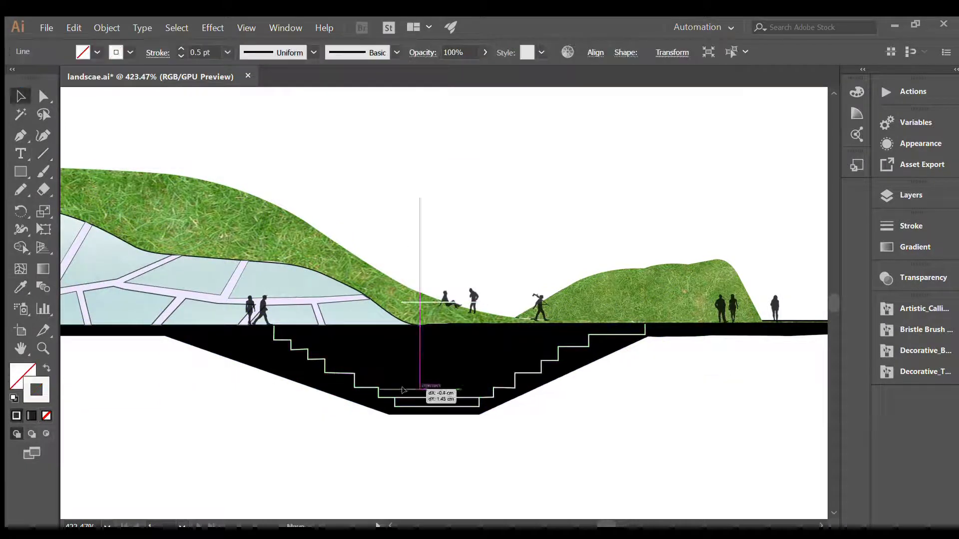
left_click_drag(470, 372, 515, 373)
key("ctrl+c")
key("ctrl+v")
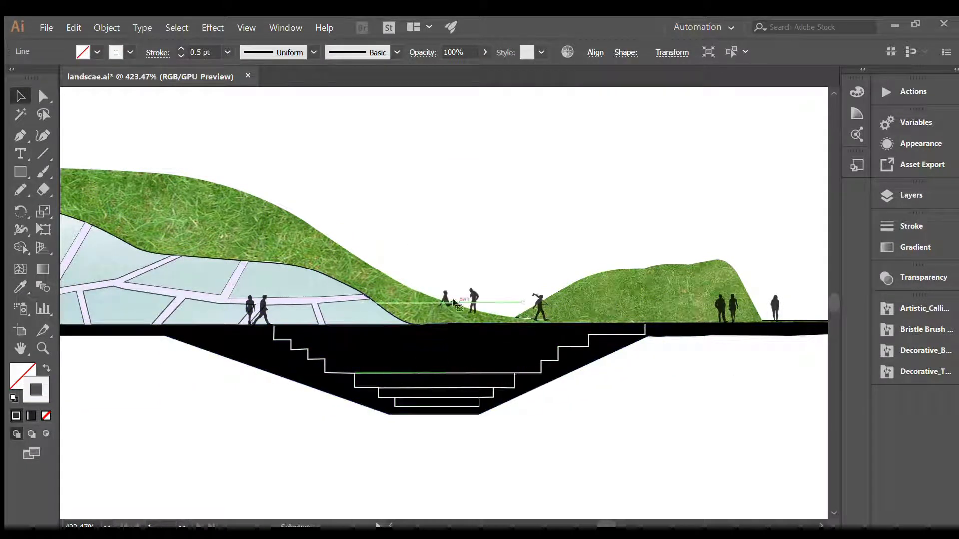
left_click_drag(454, 304, 415, 360)
left_click_drag(485, 360, 541, 361)
Step: Copy the white line to the following two higher step levels and fit its ends to the stair corners on both slopes
key("ctrl+c")
key("ctrl+v")
left_click_drag(464, 303, 420, 350)
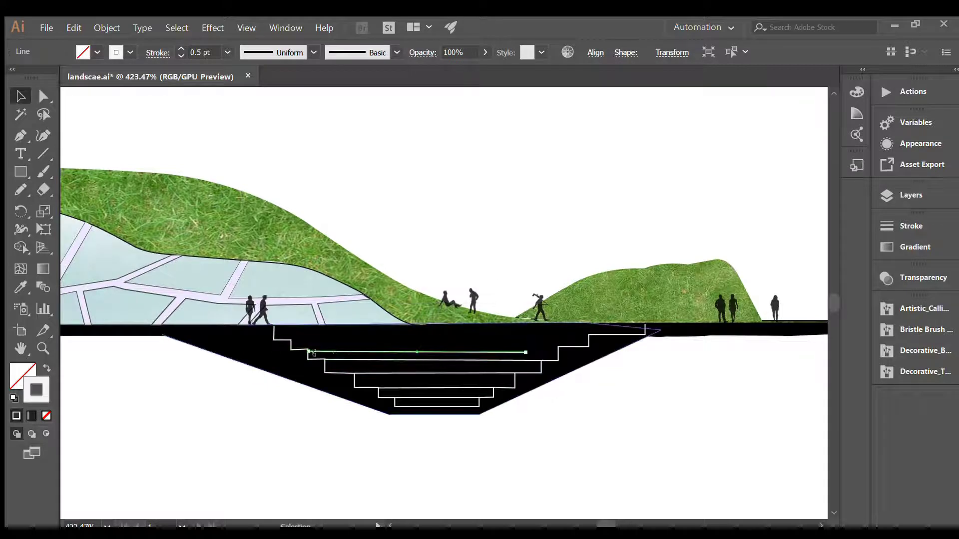
left_click_drag(512, 349, 589, 348)
key("ctrl+c")
key("ctrl+v")
left_click_drag(541, 338, 589, 335)
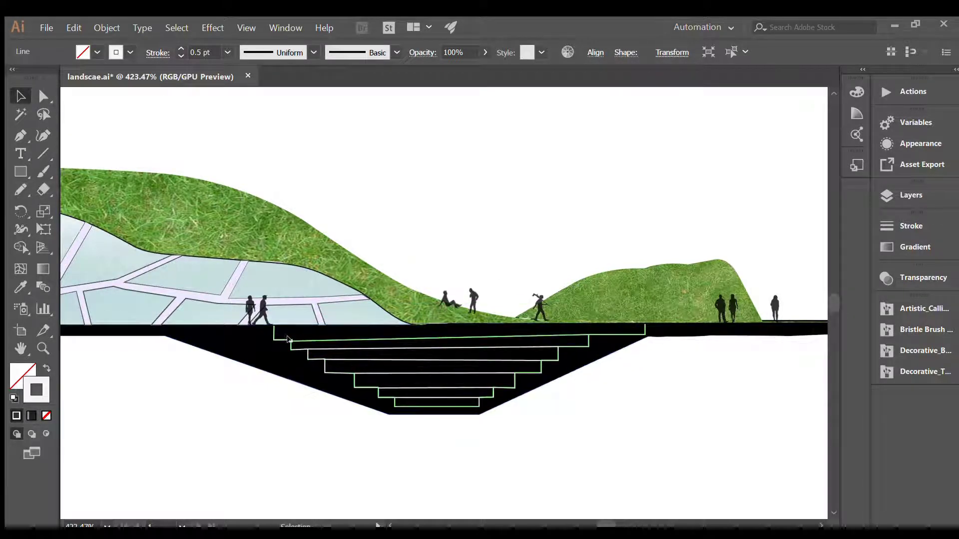
left_click_drag(291, 341, 291, 340)
Step: Add a final copy of the white line along ground level, spanning the full width of the stairs
key("ctrl+c")
key("ctrl+v")
left_click_drag(296, 305, 274, 327)
left_click_drag(572, 323, 643, 325)
Step: Move the walking figure onto the small mound near the standing pair, and shift the walking pair away from the pit along the glass facade
left_click_drag(540, 306, 675, 308)
left_click(738, 218)
left_click_drag(261, 311, 205, 315)
left_click(382, 214)
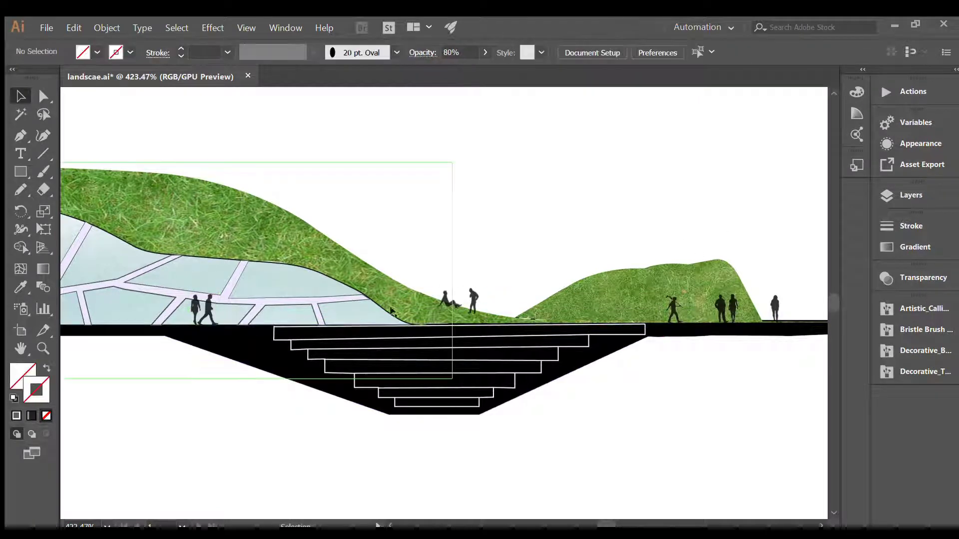
Step: Move the tree image from below the section onto the pit and scale it down with its trunk base near the pit floor
key("z")
left_click(399, 371, "alt")
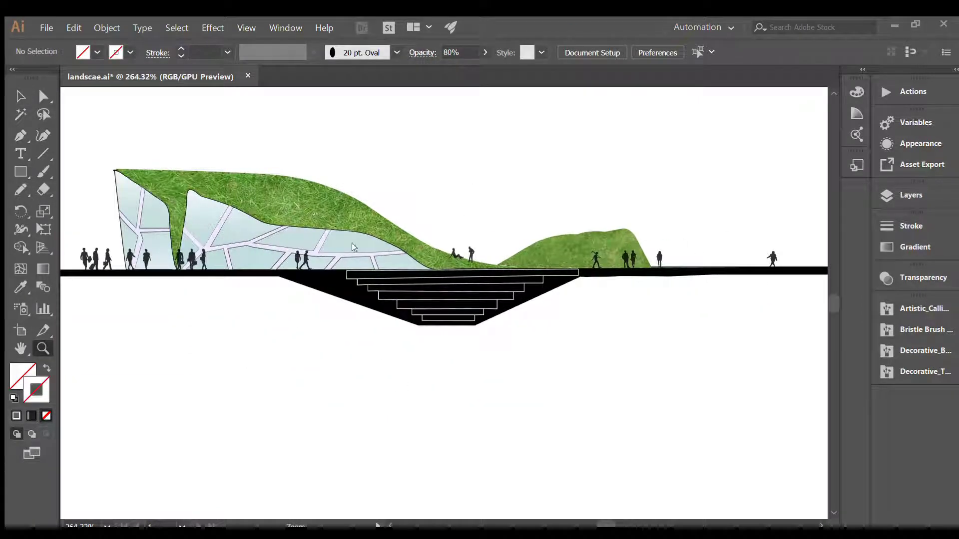
left_click_drag(351, 429, 374, 205)
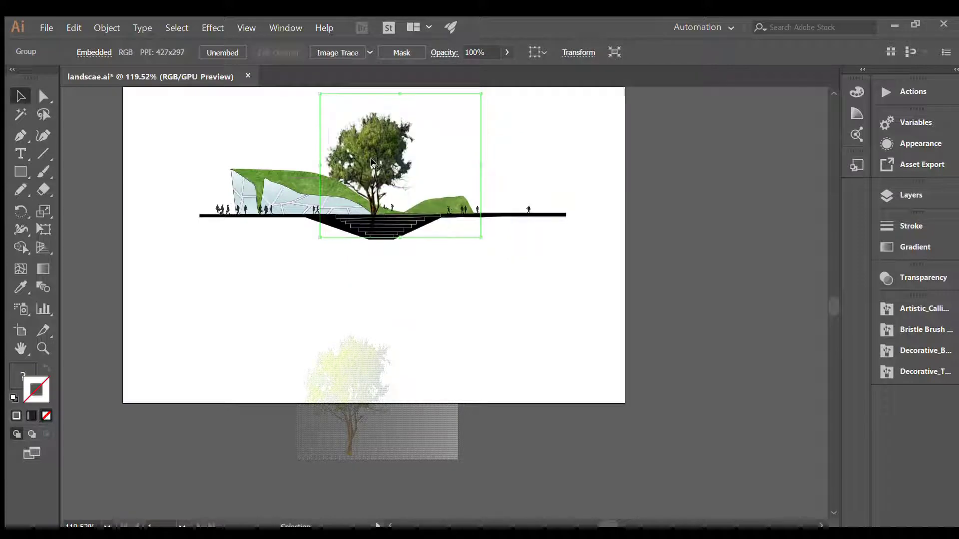
left_click_drag(370, 156, 379, 170)
key("z")
left_click_drag(396, 233, 439, 159)
left_click_drag(221, 346, 310, 210)
left_click_drag(446, 123, 358, 182)
left_click_drag(353, 253, 347, 245)
mouse_move(216, 260)
left_mouse_down()
mouse_move(225, 250)
mouse_move(220, 258)
left_mouse_up()
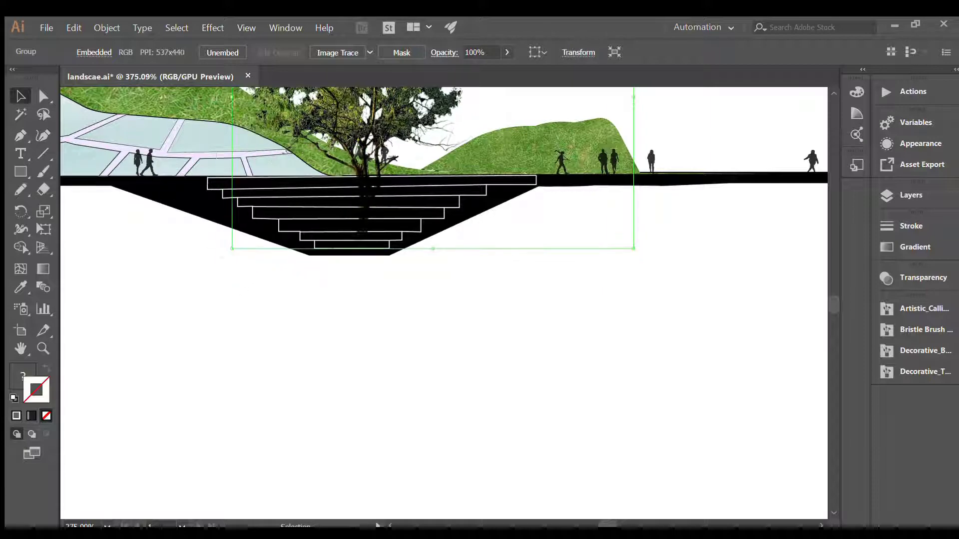
Step: Shrink the tree further, centre its trunk in the pit, and fine-tune its height and width
left_click(43, 348)
left_click_drag(338, 148, 260, 358)
left_click_drag(835, 306, 835, 305)
left_click_drag(512, 124, 450, 184)
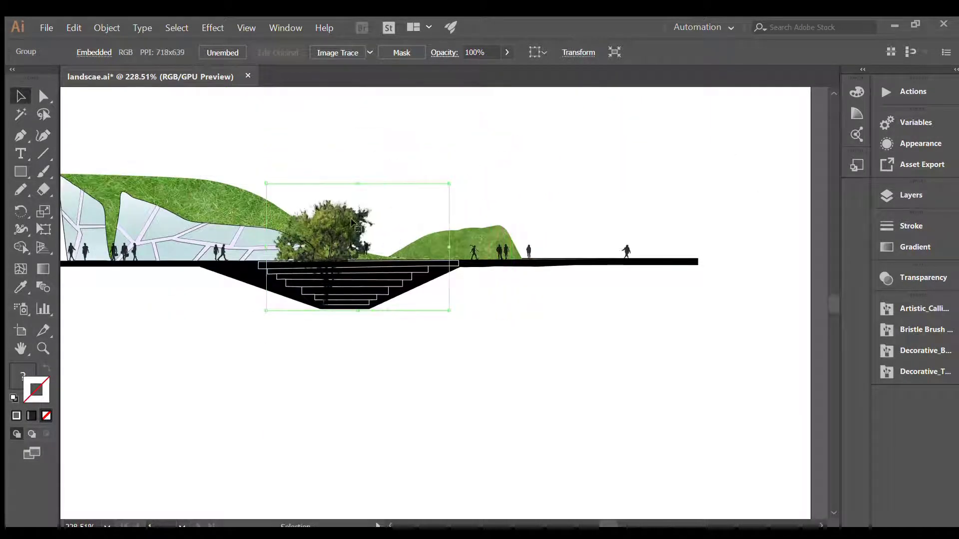
left_click_drag(340, 229, 361, 230)
left_click_drag(368, 184, 368, 178)
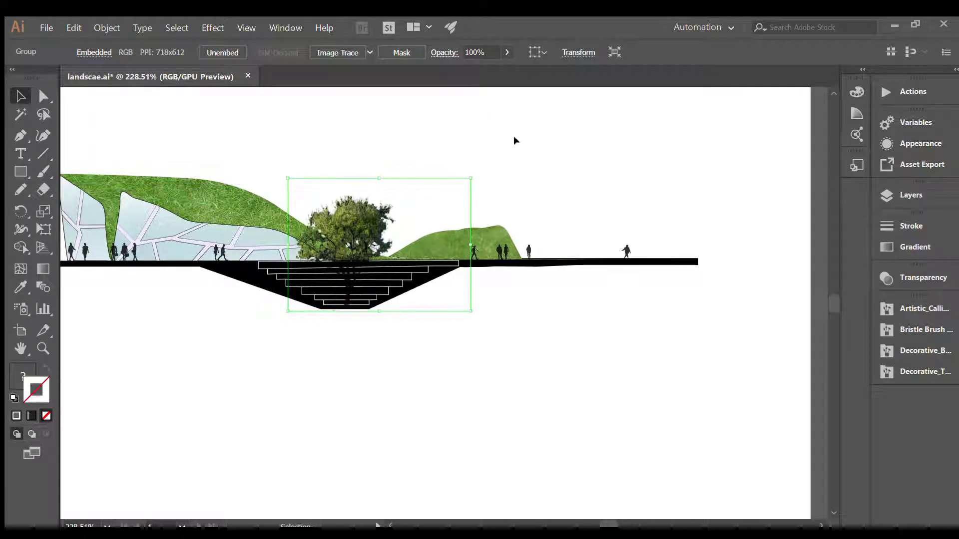
left_click_drag(470, 244, 473, 245)
Step: Place the seated and standing figures on the pit's stairs, one on each side
left_click_drag(495, 175, 278, 321)
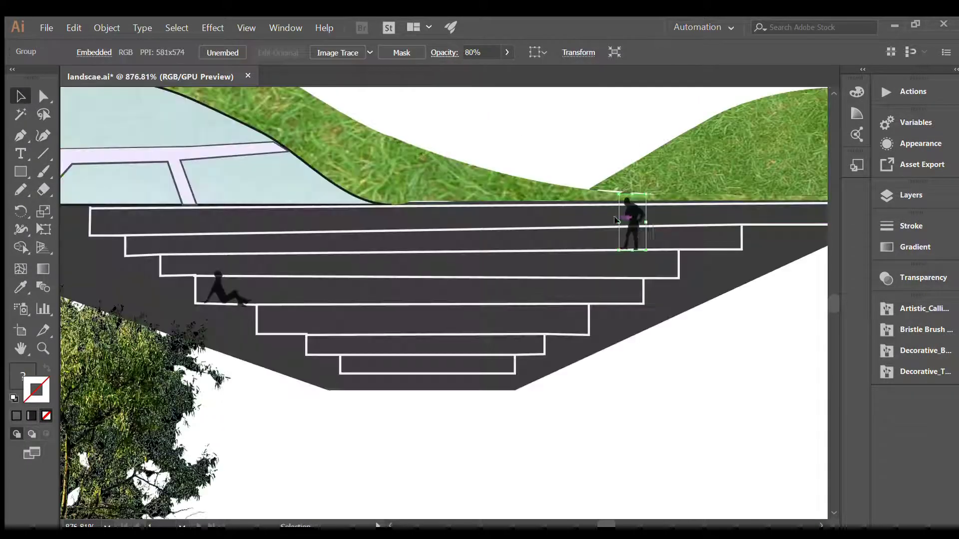
left_click_drag(633, 220, 609, 274)
left_click(675, 388)
Step: Move the tree back into the pit and draw a small rectangle at its trunk base with a white fill and no stroke
mouse_move(132, 400)
left_mouse_down()
mouse_move(502, 395)
mouse_move(445, 359)
mouse_move(430, 367)
mouse_move(446, 367)
left_mouse_up()
key("m")
key("i")
left_click(175, 248)
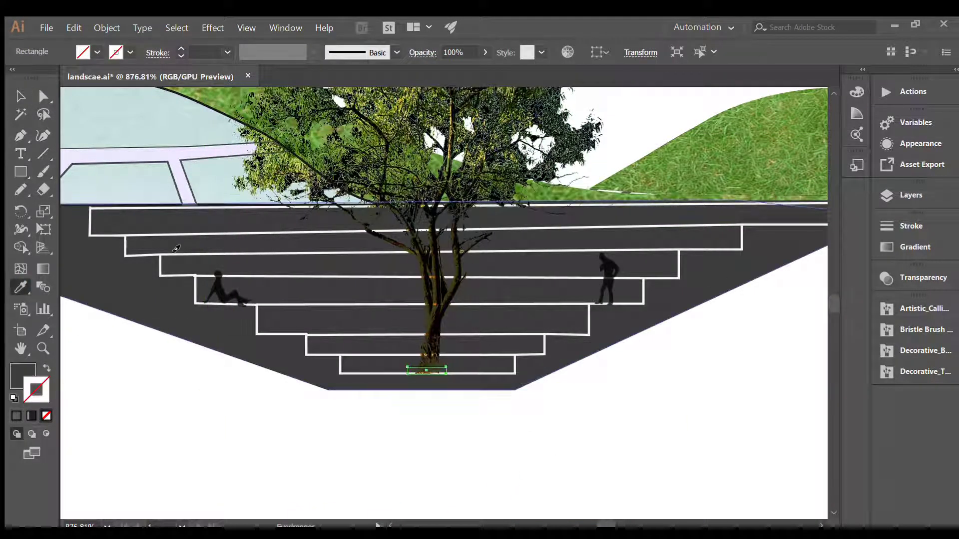
left_click(118, 235)
left_click(16, 90)
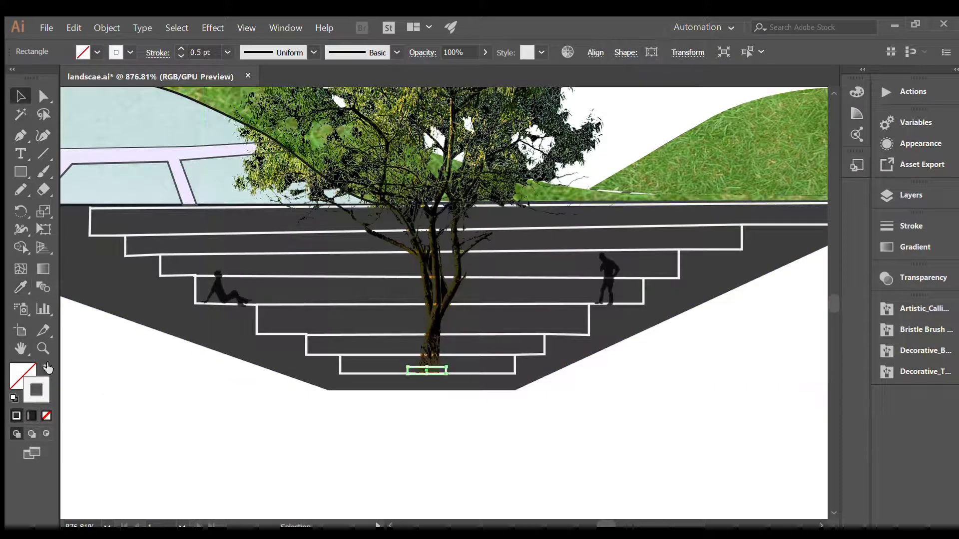
left_click(47, 368)
Step: Select the seated and standing figures on the pit stairs and adjust their opacity
left_click(43, 349)
mouse_move(305, 220)
left_mouse_down()
mouse_move(257, 251)
mouse_move(202, 356)
left_mouse_up()
left_click_drag(607, 524, 602, 524)
left_click_drag(832, 305, 831, 301)
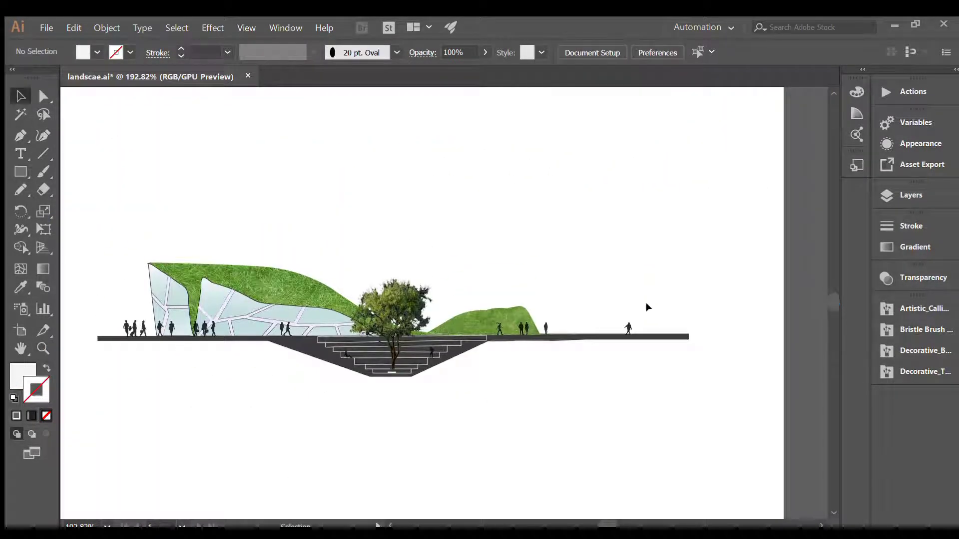
left_click(432, 352)
left_click(343, 354, "shift")
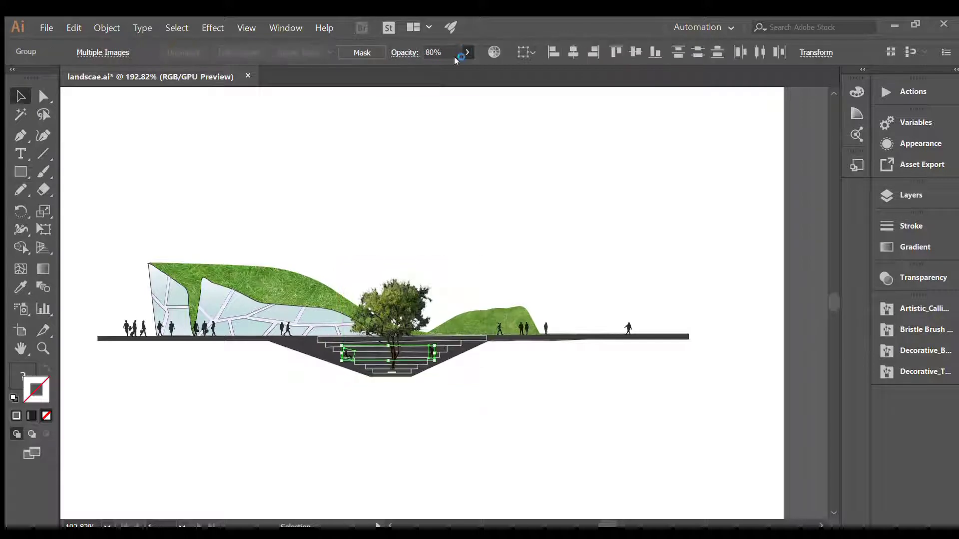
left_click(438, 159)
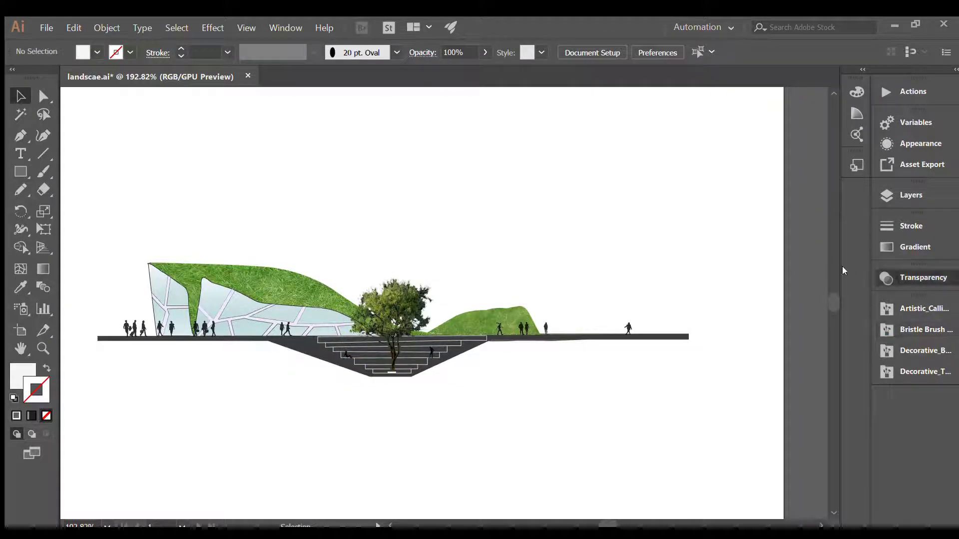
Step: Draw a small sun circle in the sky above the building, fill it with golden yellow and set its opacity to 59%
mouse_move(181, 141)
left_mouse_down()
mouse_move(225, 102)
mouse_move(217, 106)
left_mouse_up()
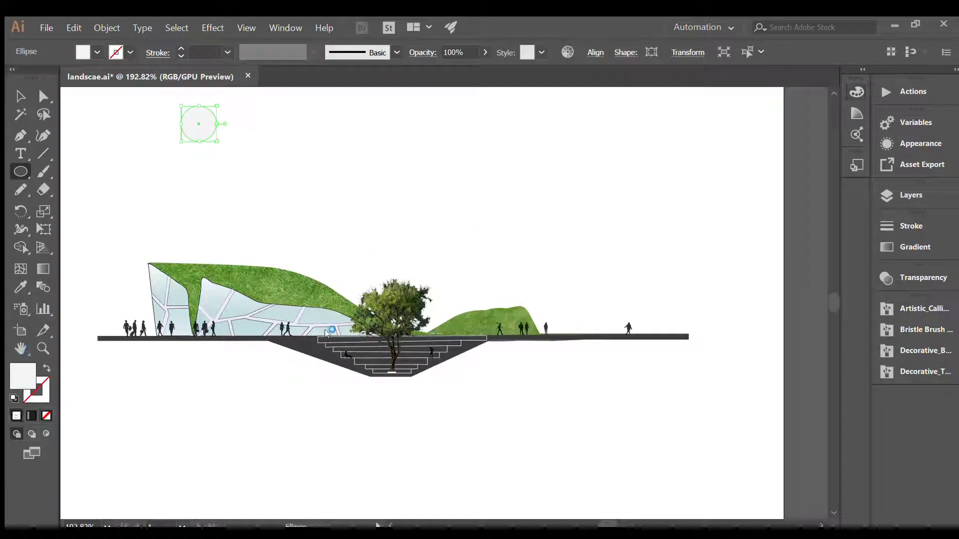
left_click(15, 98)
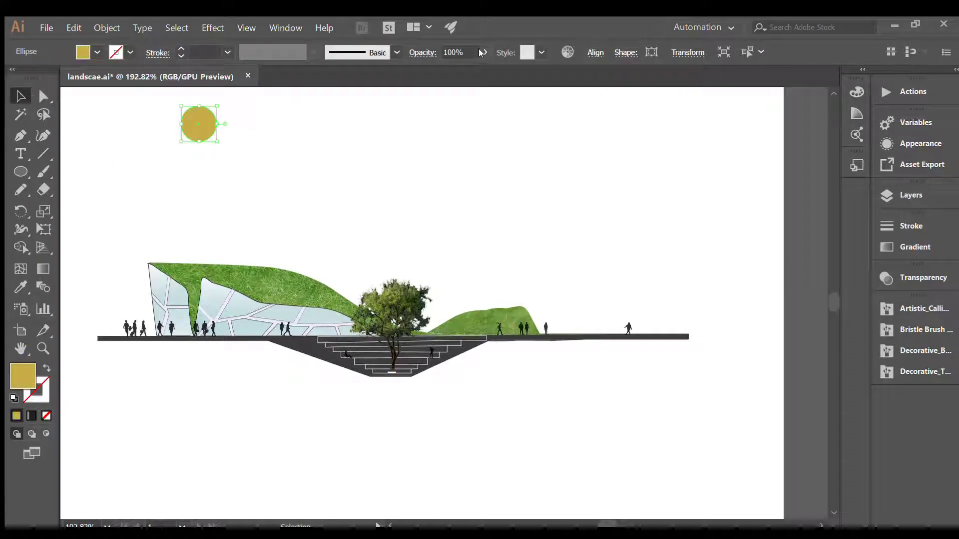
left_click(389, 129)
Step: Draw a closed shading shape along the inner edge of the large hill's end glass panel, fill it dark grey and reduce its opacity
left_click(43, 349)
left_click_drag(431, 156, 382, 272)
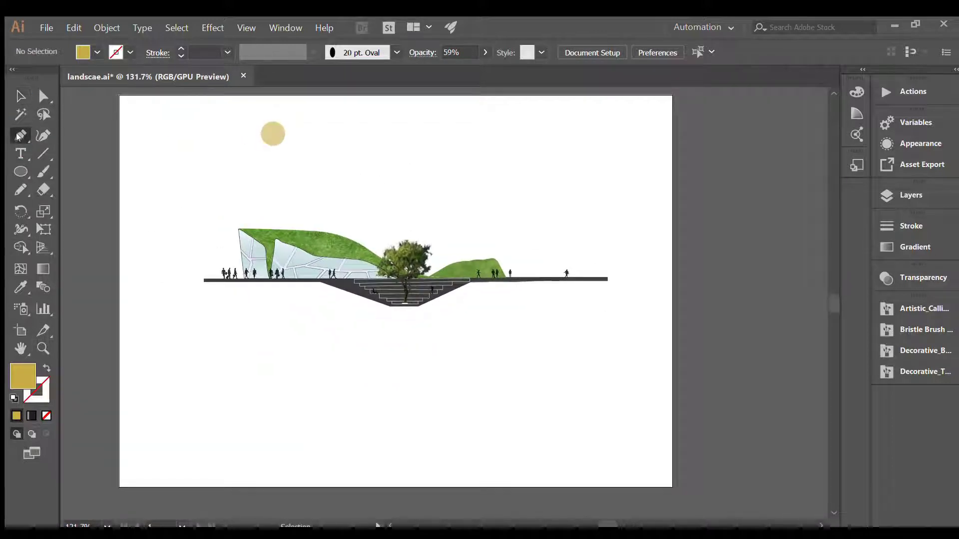
left_click(236, 230)
left_click(268, 276)
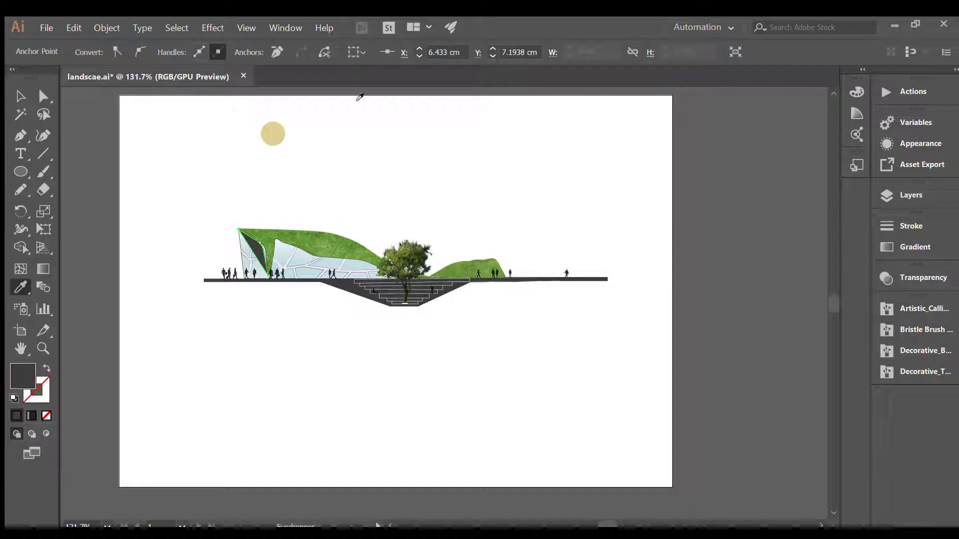
double_click(263, 264)
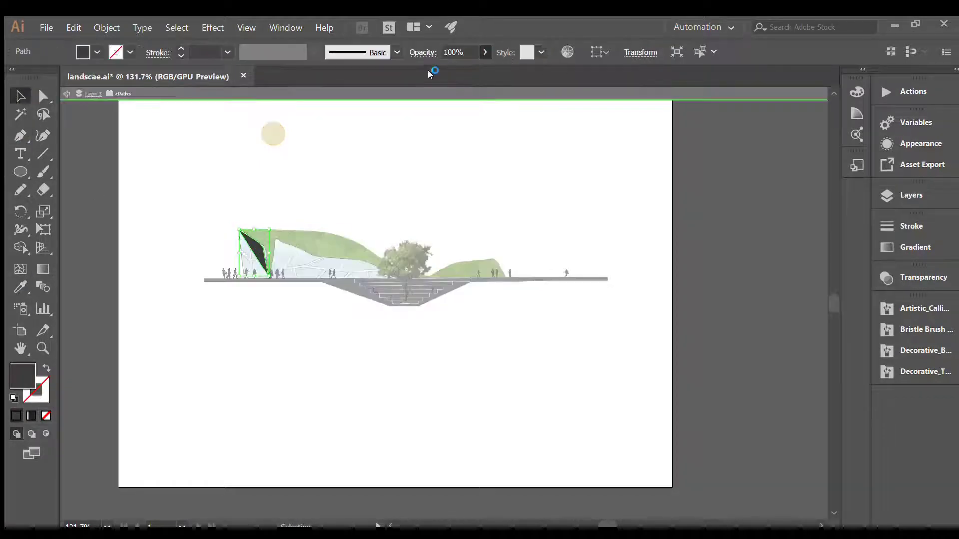
double_click(353, 160)
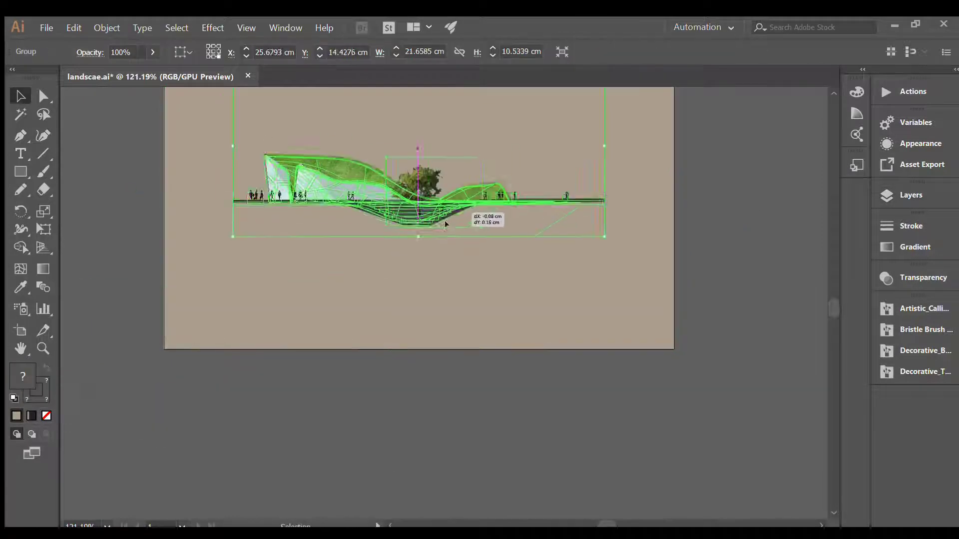
Step: Reposition the grouped section on the lower half of the beige background and recolour the sun circle to a darker ochre
left_click_drag(420, 210, 421, 389)
double_click(289, 228)
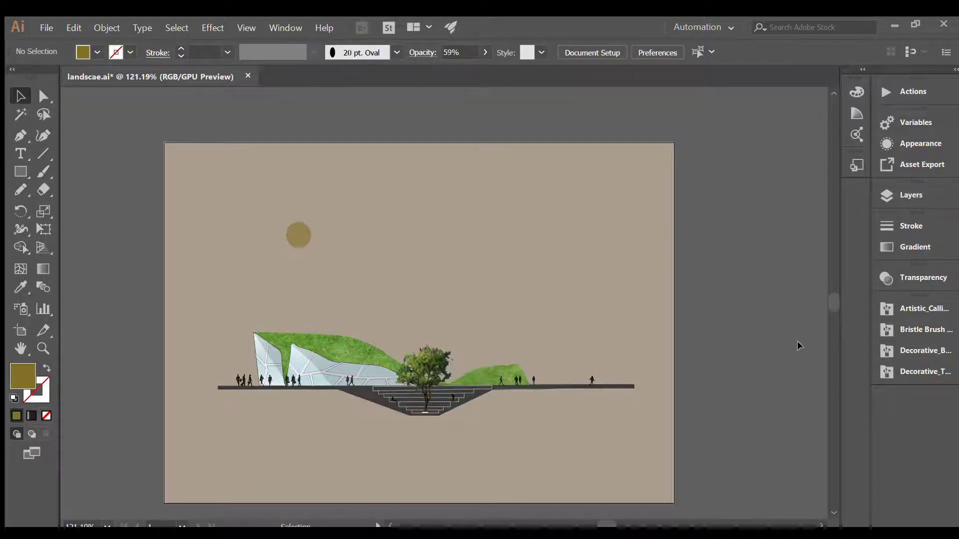
Step: Paste the flying birds image, shrink it and place it in the sky beside the sun circle
left_click_drag(834, 301, 831, 303)
key("z")
left_click(279, 426)
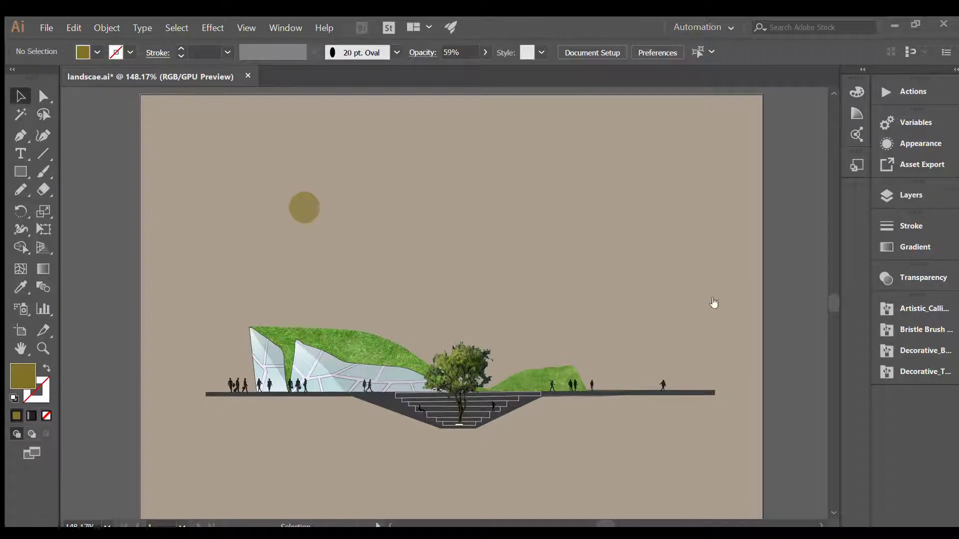
key("ctrl+v")
left_click_drag(461, 272, 472, 190)
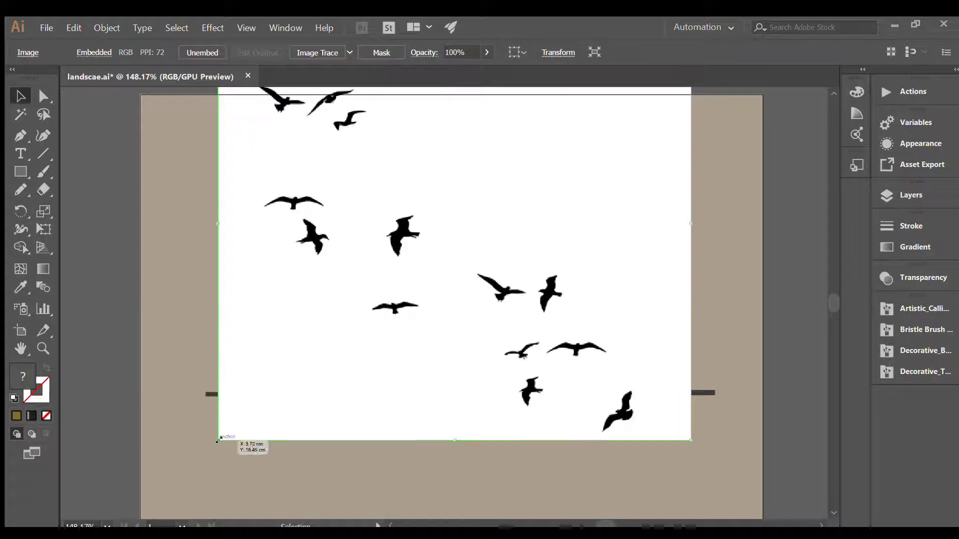
left_click_drag(218, 439, 555, 108)
left_click_drag(619, 100, 406, 303)
left_click_drag(478, 313, 354, 234)
left_click_drag(373, 212, 395, 202)
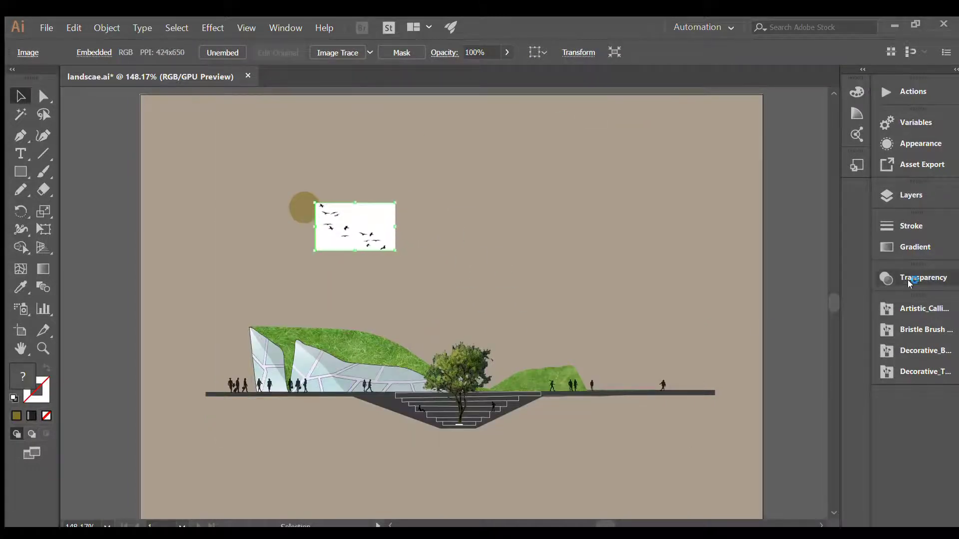
Step: Blend the birds image into the beige sky so its white backdrop drops out, and enlarge the flock slightly
left_click(743, 48)
left_click(520, 210)
left_click(370, 234)
left_click_drag(399, 255, 547, 263)
left_click(663, 363)
left_click(644, 279)
left_click(802, 334)
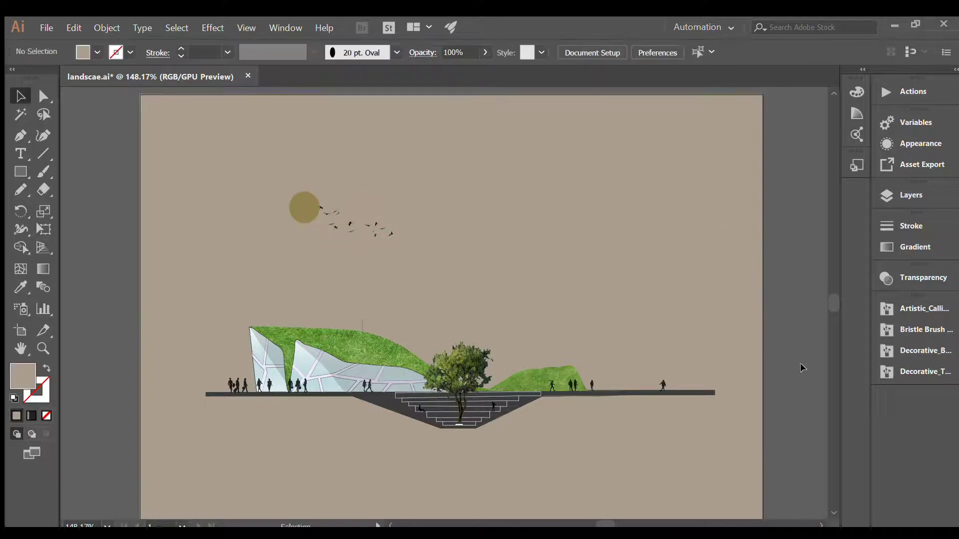
key("ctrl+space")
left_click_drag(637, 245, 644, 272)
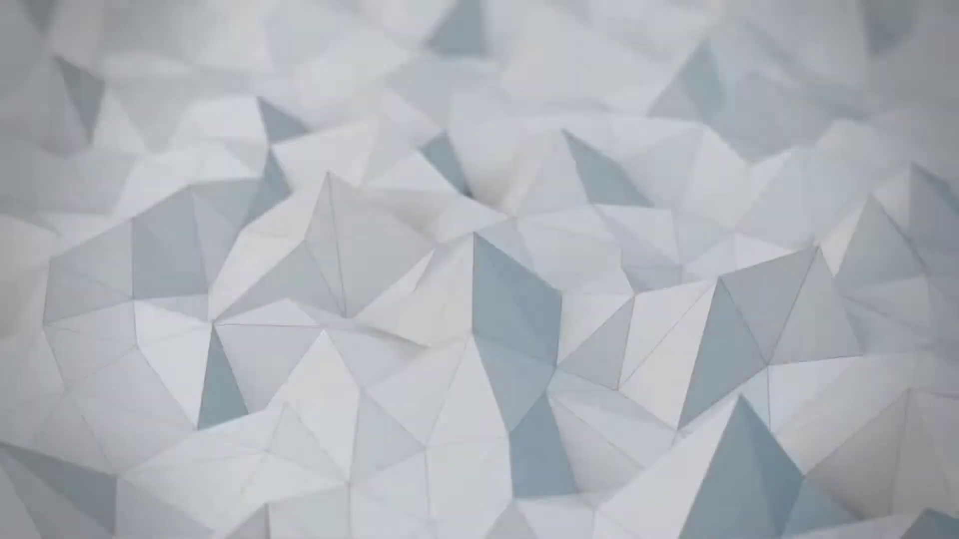